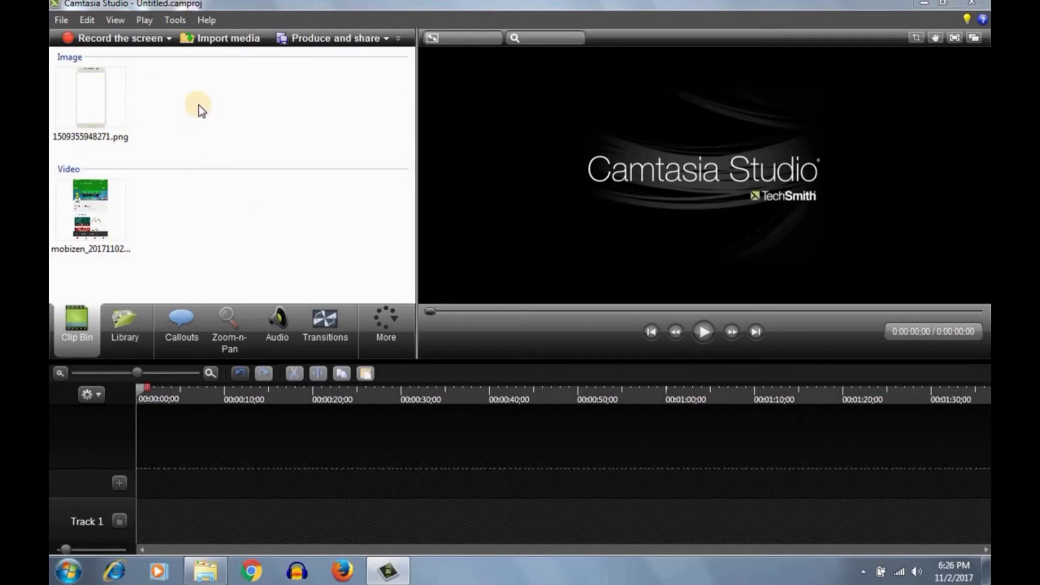
# Step: Add the Animated Title from the library's Theme - Calling Lights folder to the timeline at the playhead
pyautogui.click(129, 336)
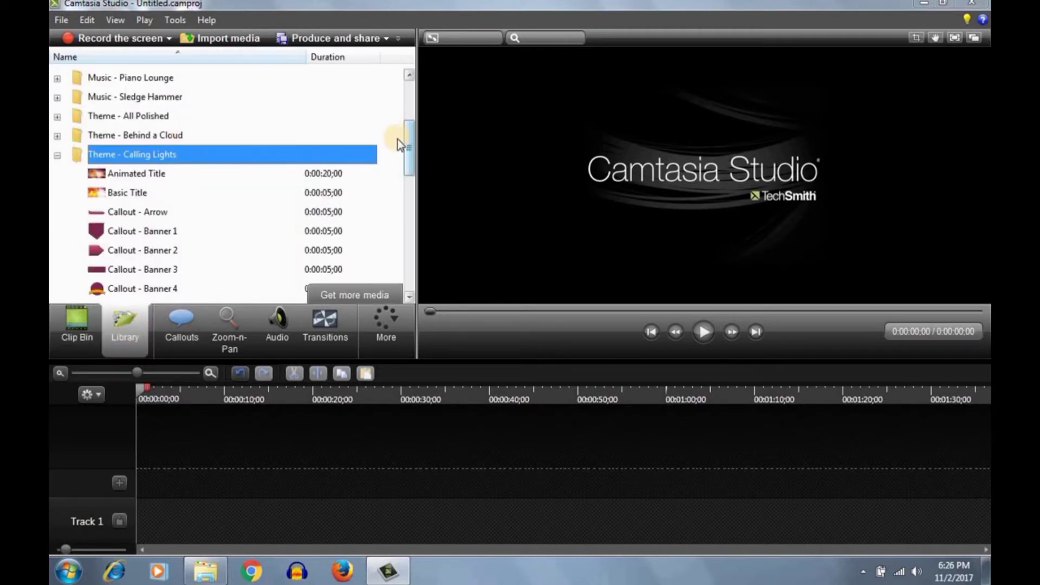
pyautogui.moveTo(408, 144)
pyautogui.mouseDown()
pyautogui.moveTo(416, 221)
pyautogui.moveTo(416, 151)
pyautogui.mouseUp()
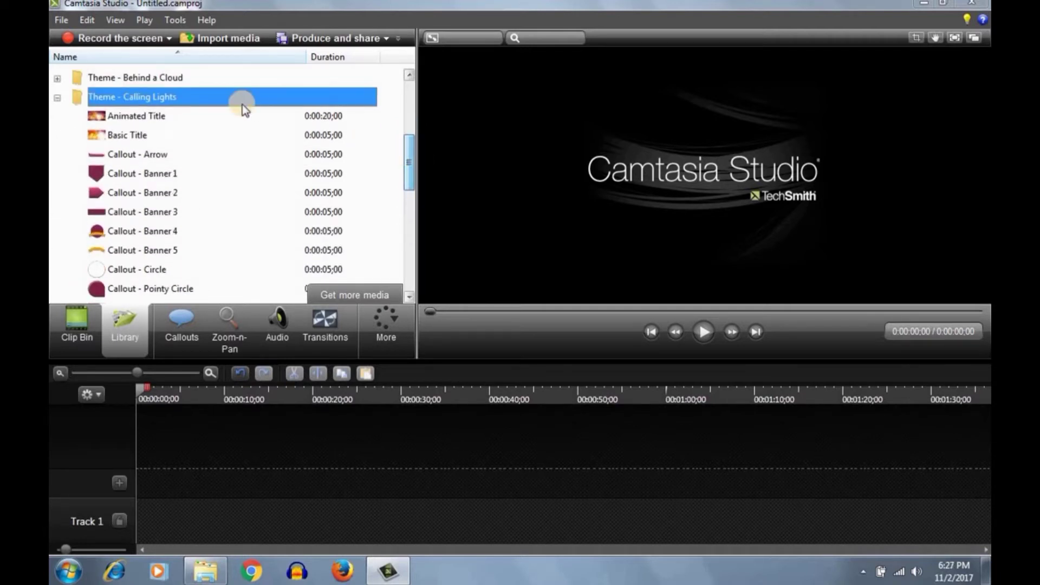
pyautogui.click(177, 120)
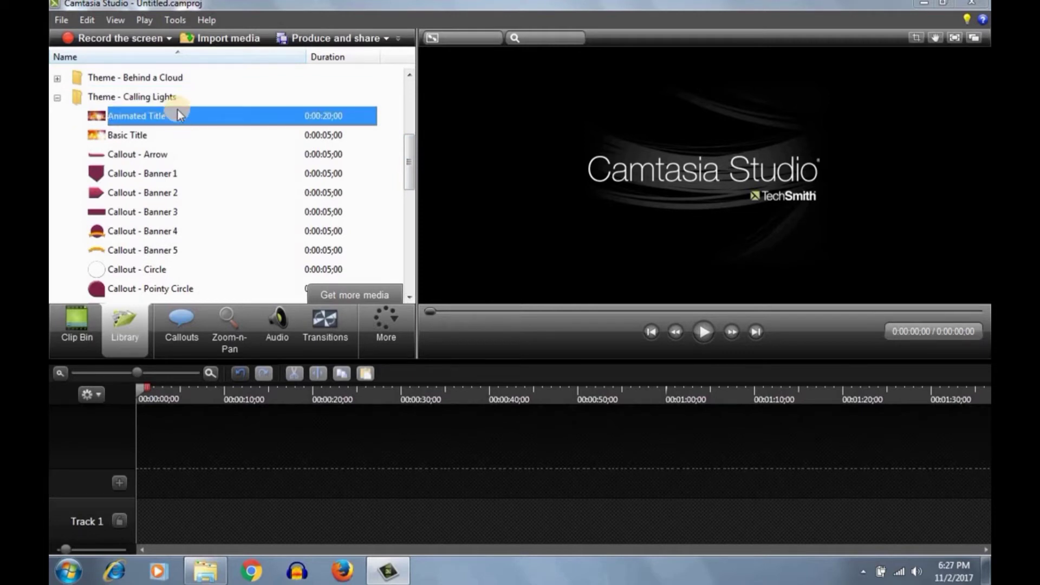
pyautogui.rightClick(193, 119)
pyautogui.click(242, 128)
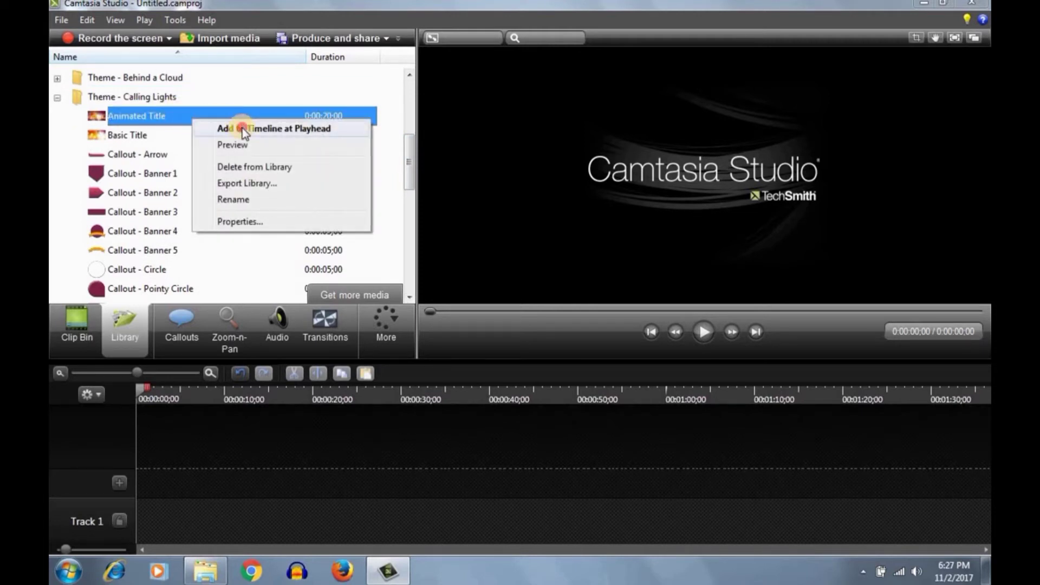
# Step: Set the project's editing dimensions to 1280 x 720 using the Automatic (up to 720p) preset
pyautogui.click(461, 416)
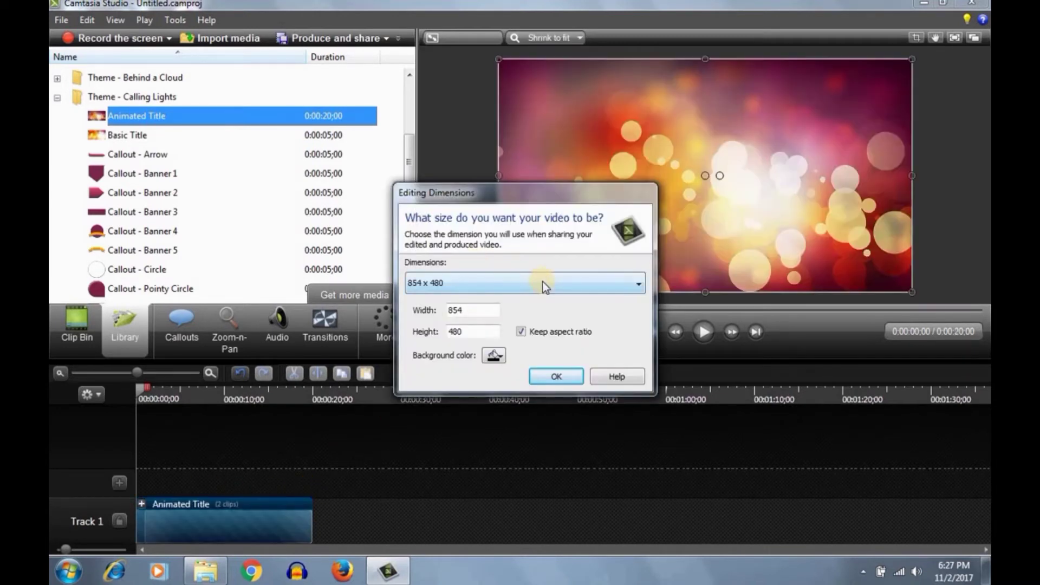
pyautogui.click(541, 281)
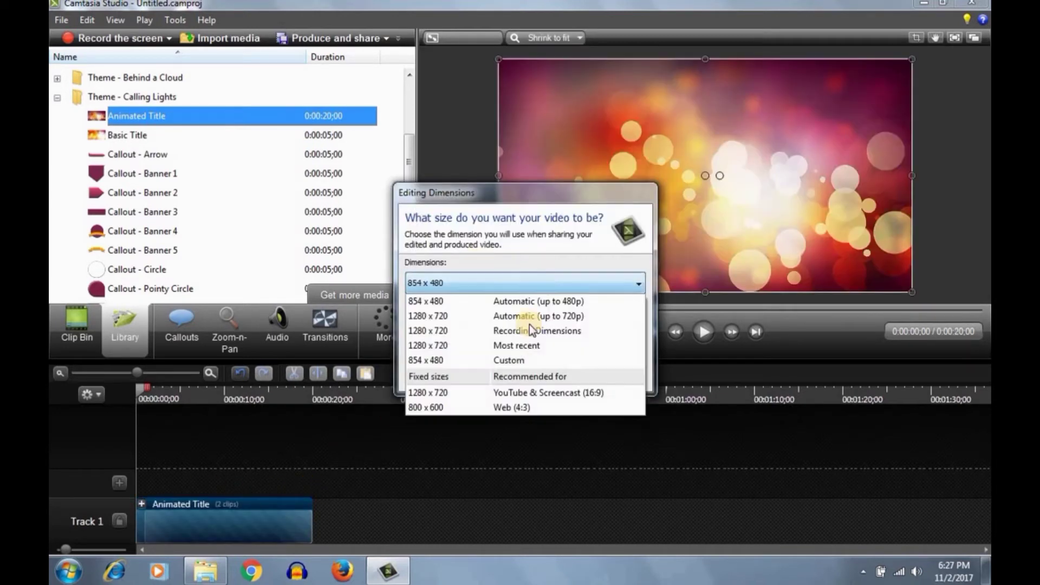
pyautogui.click(522, 318)
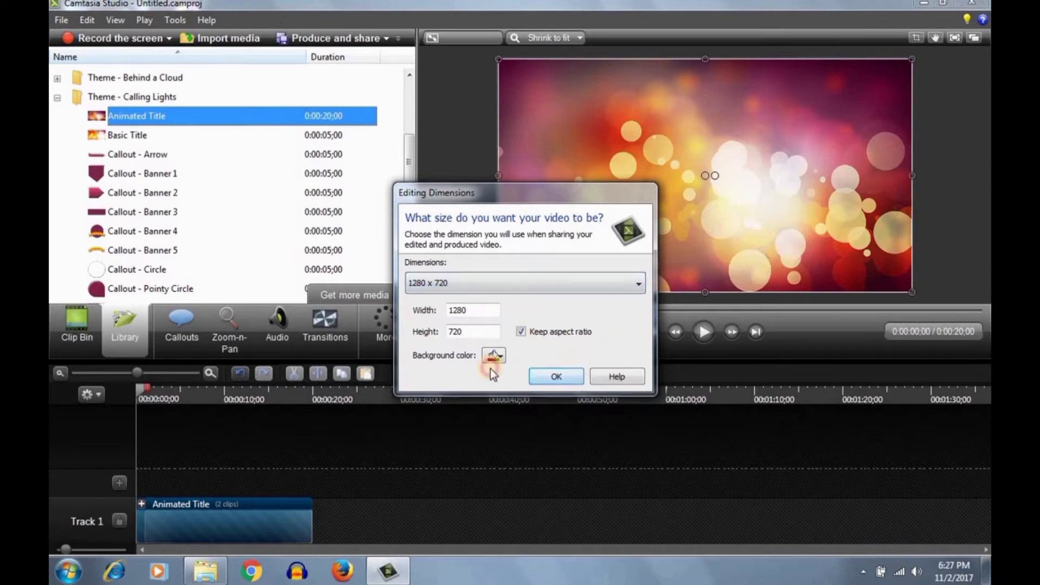
pyautogui.click(557, 376)
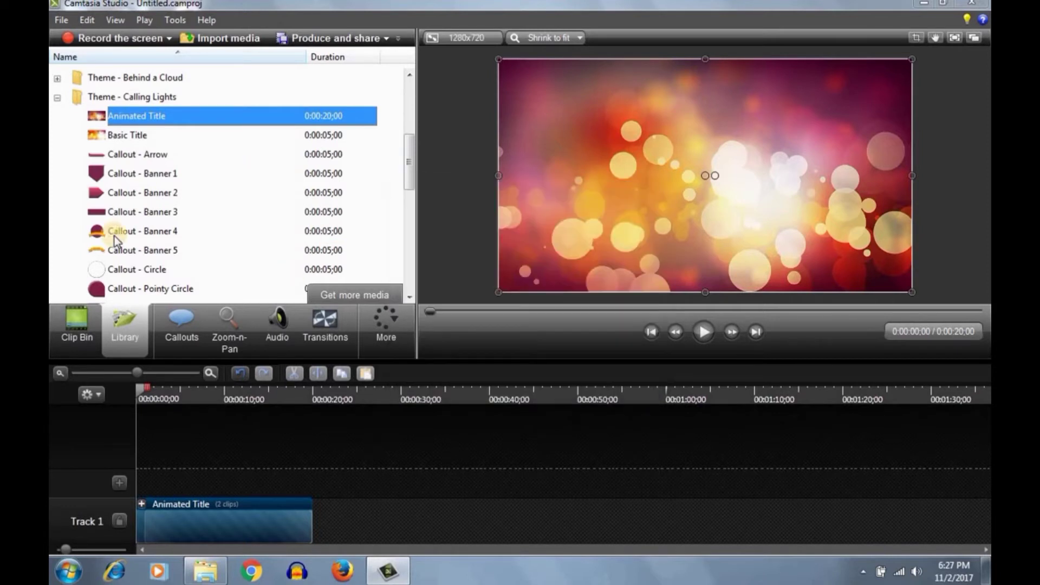
# Step: Add the mobizen video to the timeline at the playhead and shorten the Animated Title to the video's length
pyautogui.click(73, 322)
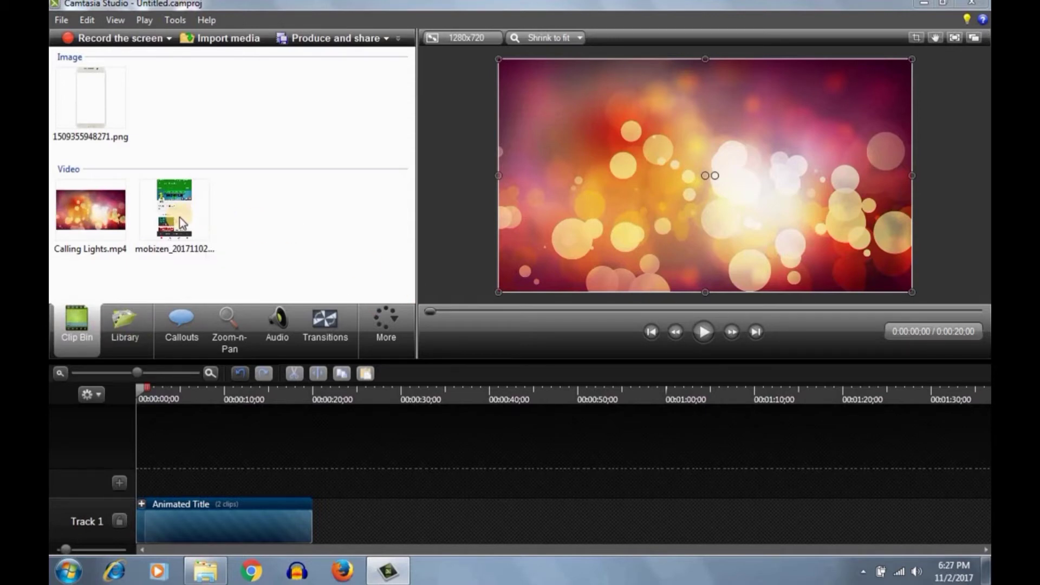
pyautogui.click(179, 217)
pyautogui.rightClick(180, 216)
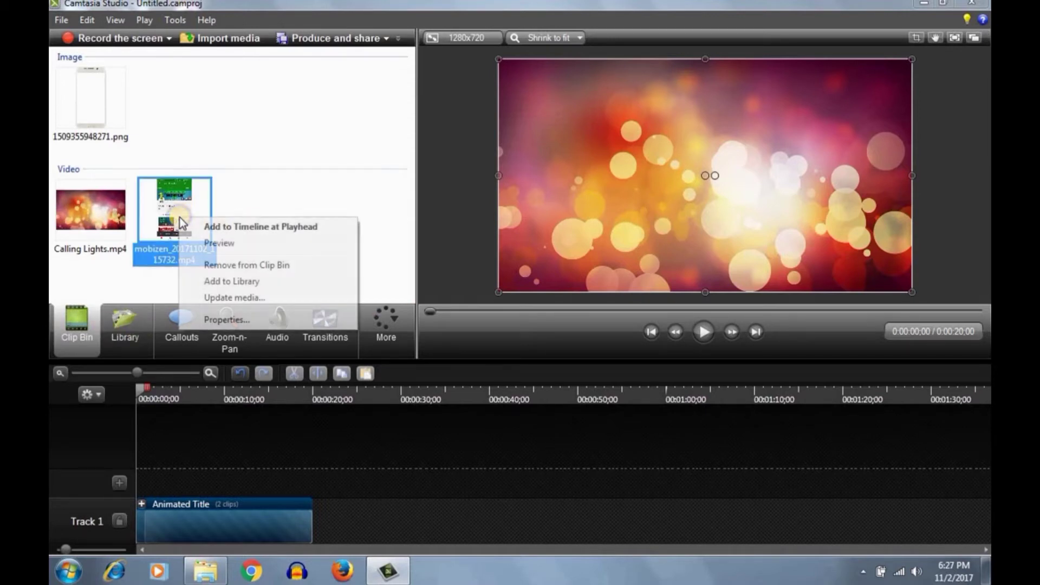
pyautogui.click(233, 226)
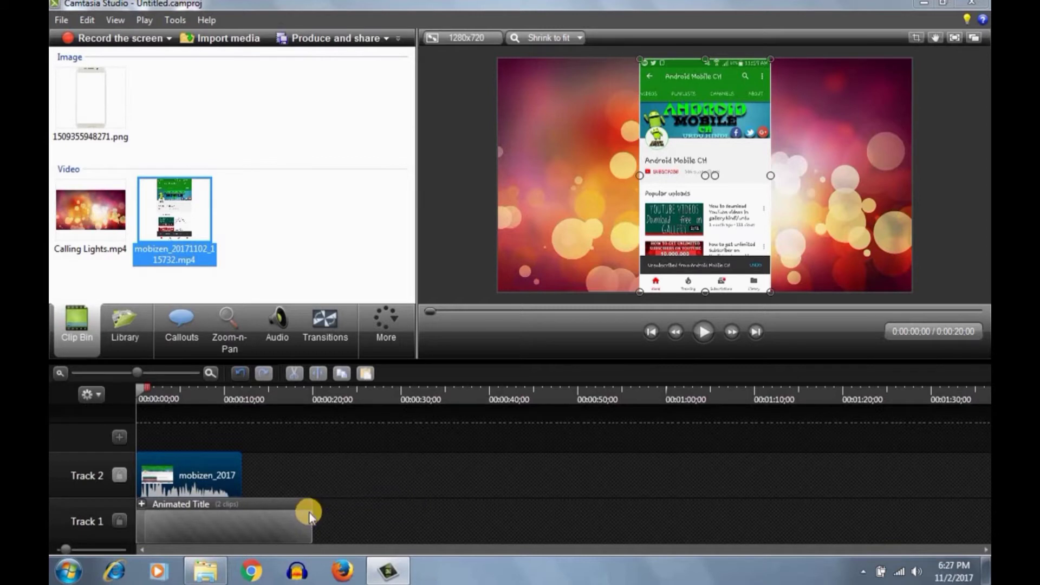
pyautogui.moveTo(309, 518); pyautogui.dragTo(233, 515)
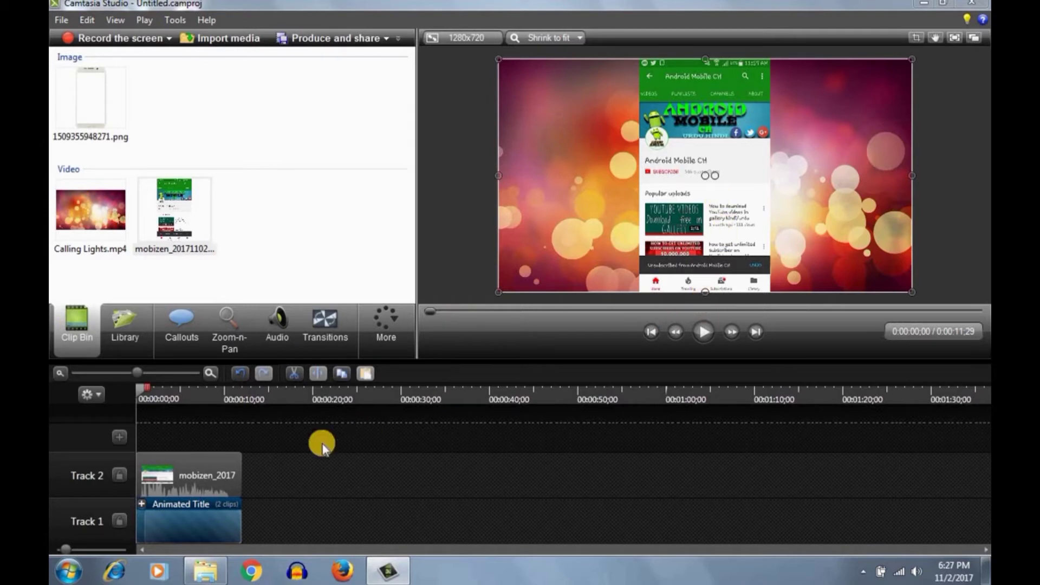
# Step: Reduce the mobizen video's height on the canvas from both ends and narrow it slightly, leaving a margin above and below
pyautogui.click(206, 472)
pyautogui.moveTo(708, 291); pyautogui.dragTo(705, 283)
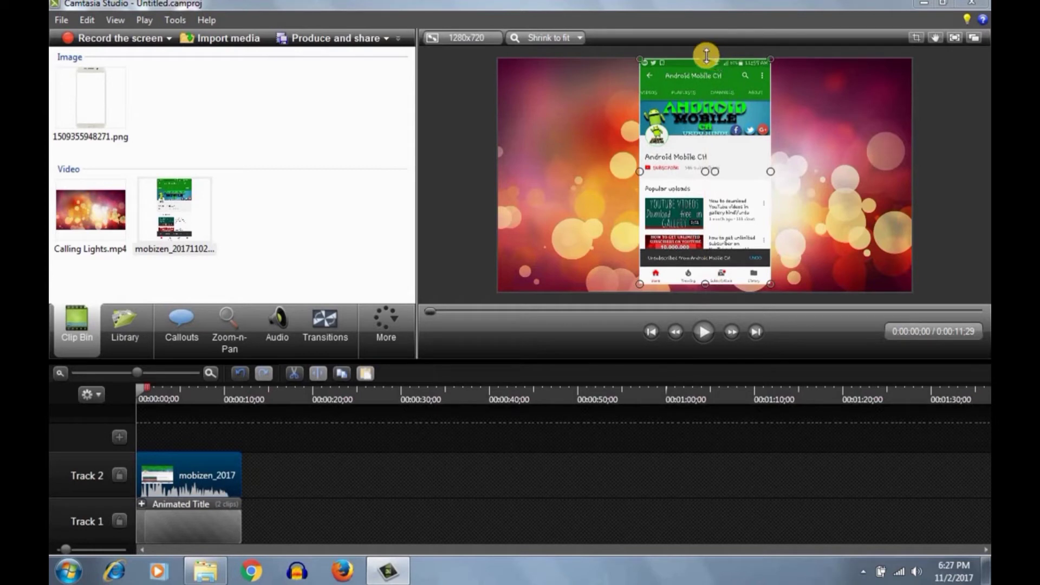
pyautogui.moveTo(707, 54); pyautogui.dragTo(705, 70)
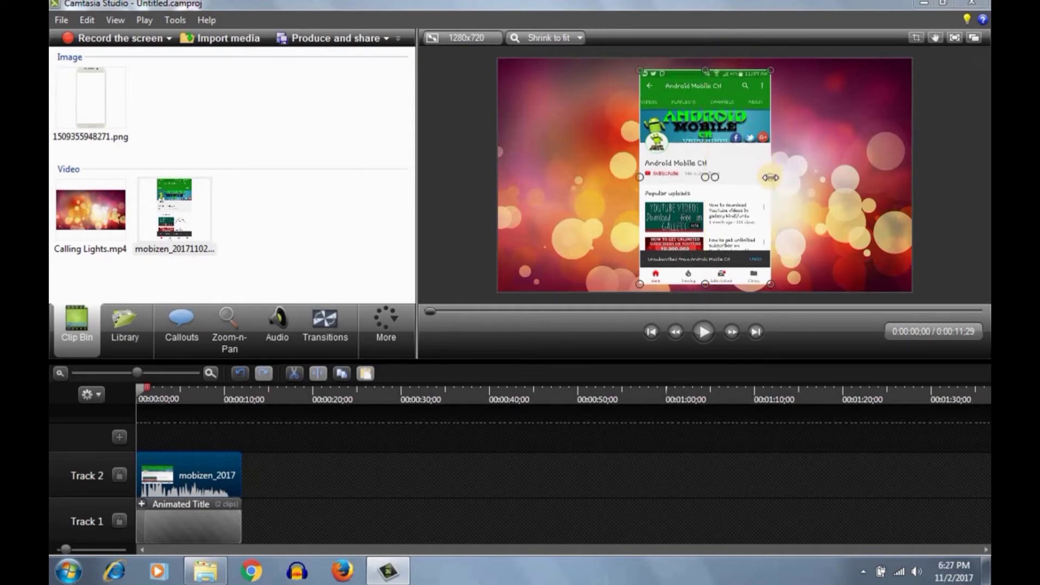
pyautogui.moveTo(767, 176); pyautogui.dragTo(764, 175)
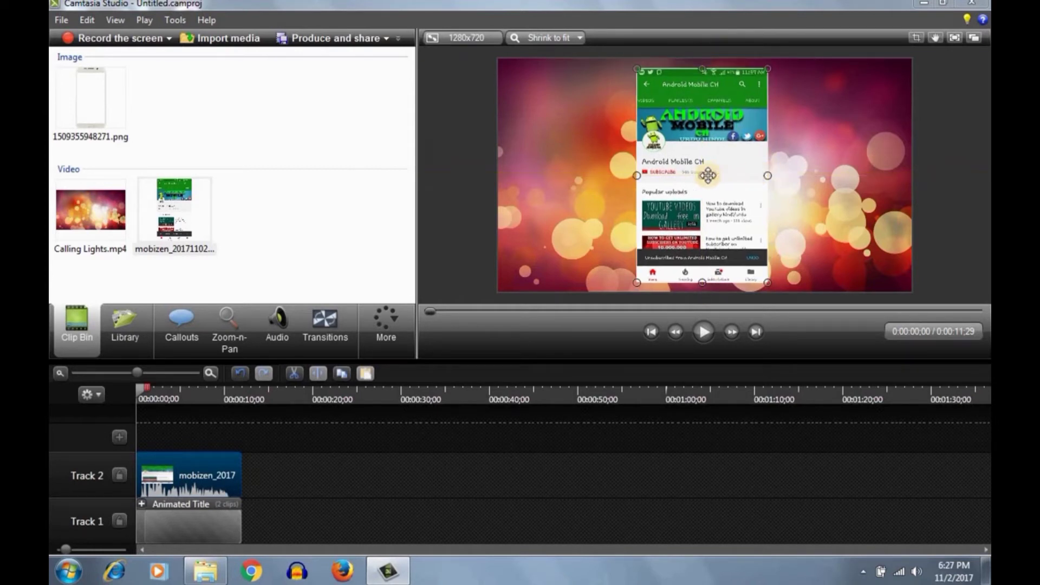
pyautogui.moveTo(637, 175); pyautogui.dragTo(641, 175)
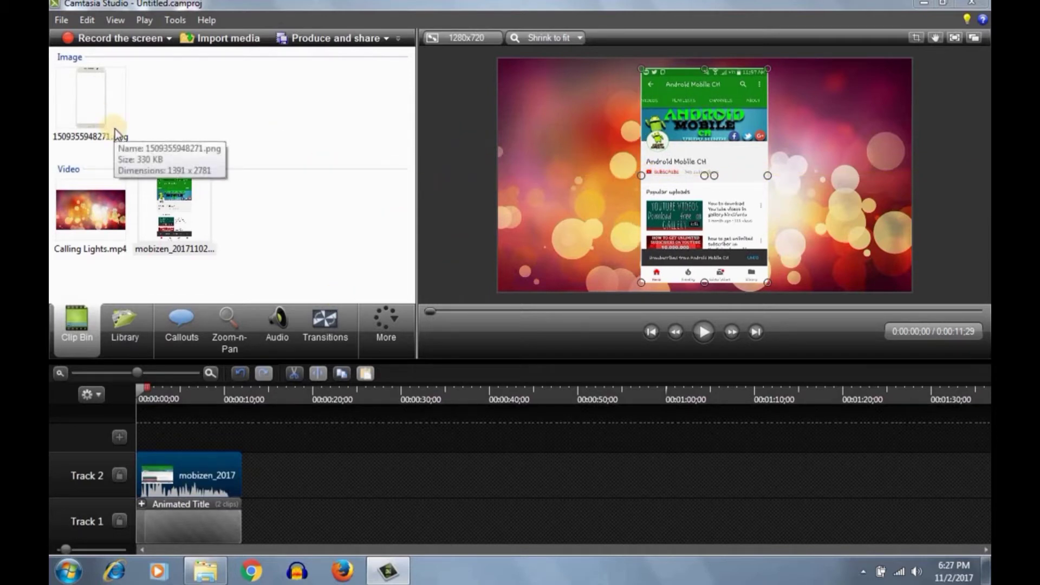
# Step: Add the phone frame image 1509355948271.png to the timeline at the playhead and extend it to the mobizen video's length
pyautogui.rightClick(96, 115)
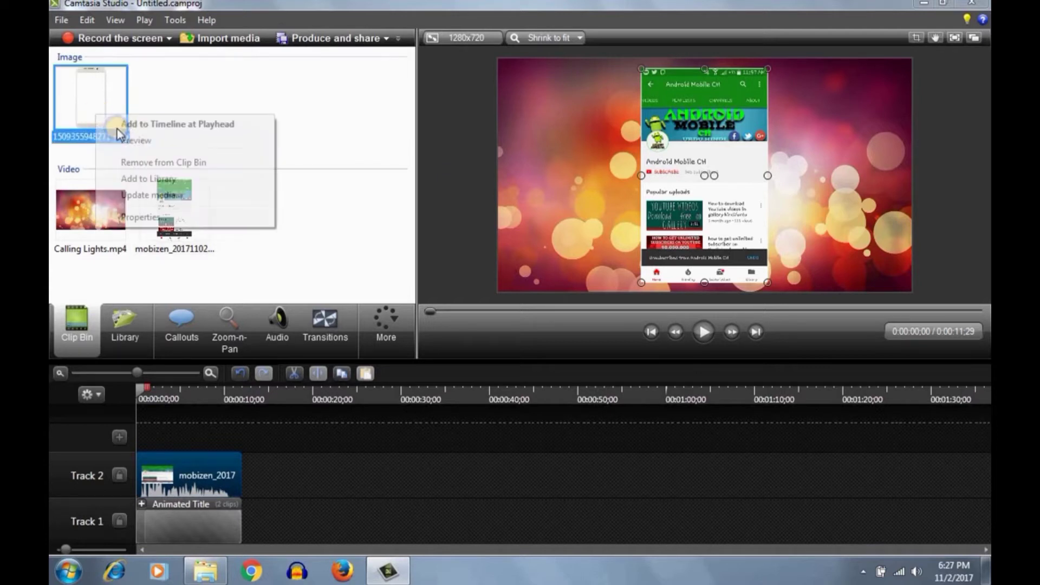
pyautogui.click(140, 124)
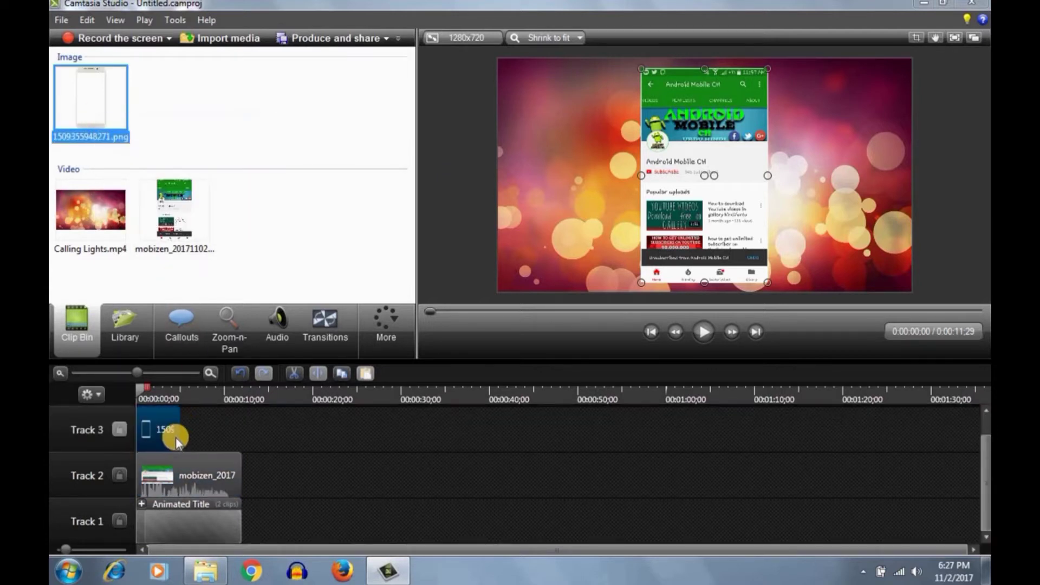
pyautogui.moveTo(180, 425); pyautogui.dragTo(241, 443)
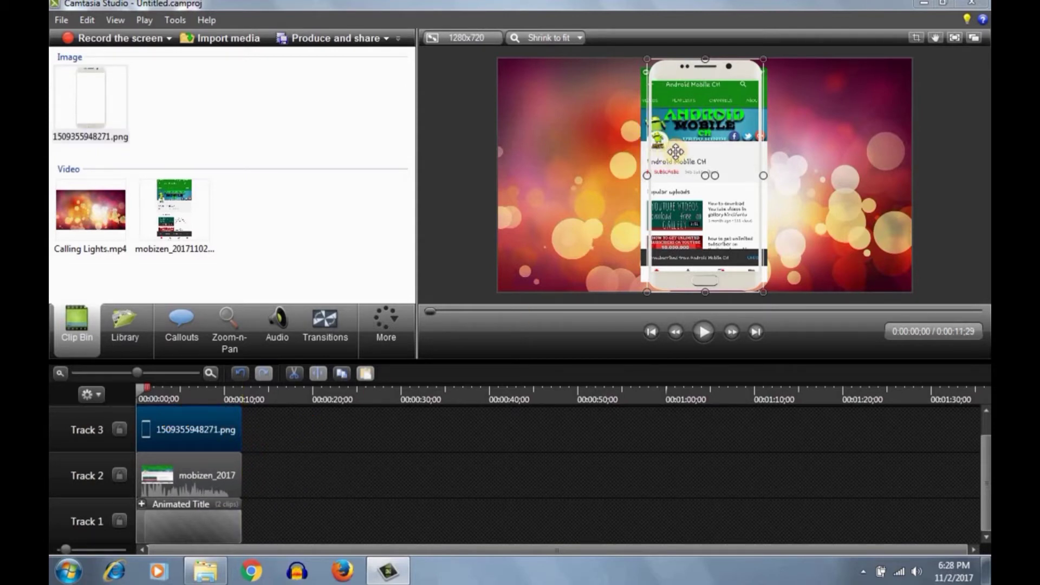
# Step: Shorten the phone frame slightly from its lower edge and resize the mobizen video to fit inside the frame's screen area
pyautogui.moveTo(679, 150); pyautogui.dragTo(681, 151)
pyautogui.moveTo(705, 293); pyautogui.dragTo(705, 287)
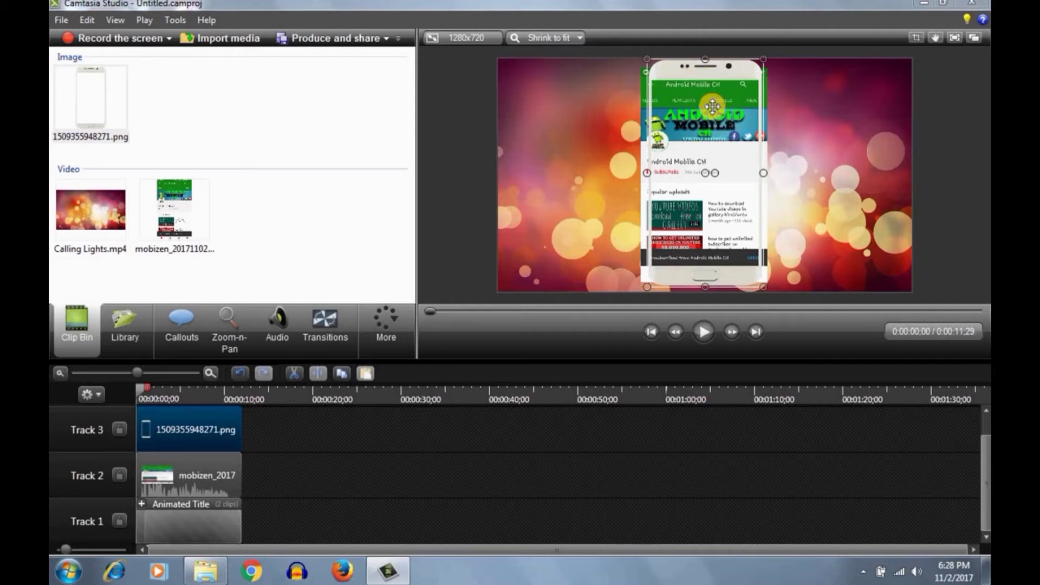
pyautogui.click(198, 473)
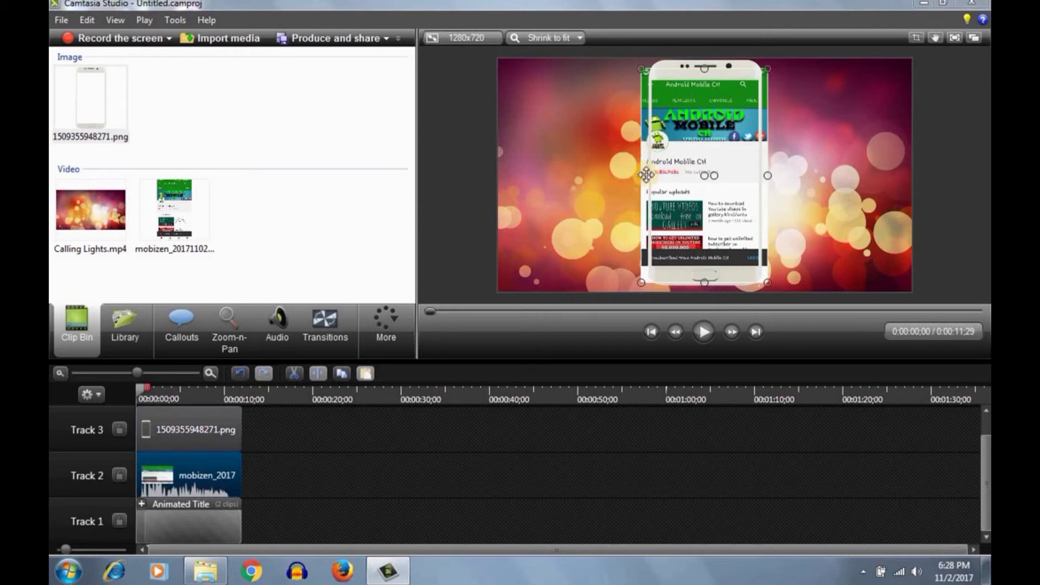
pyautogui.moveTo(641, 177); pyautogui.dragTo(652, 176)
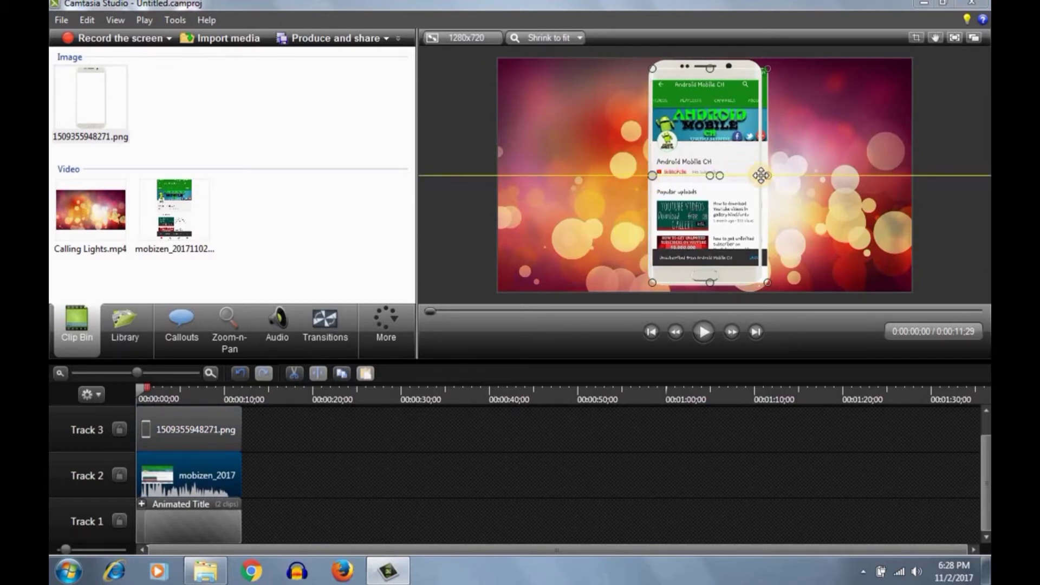
pyautogui.moveTo(767, 177); pyautogui.dragTo(758, 180)
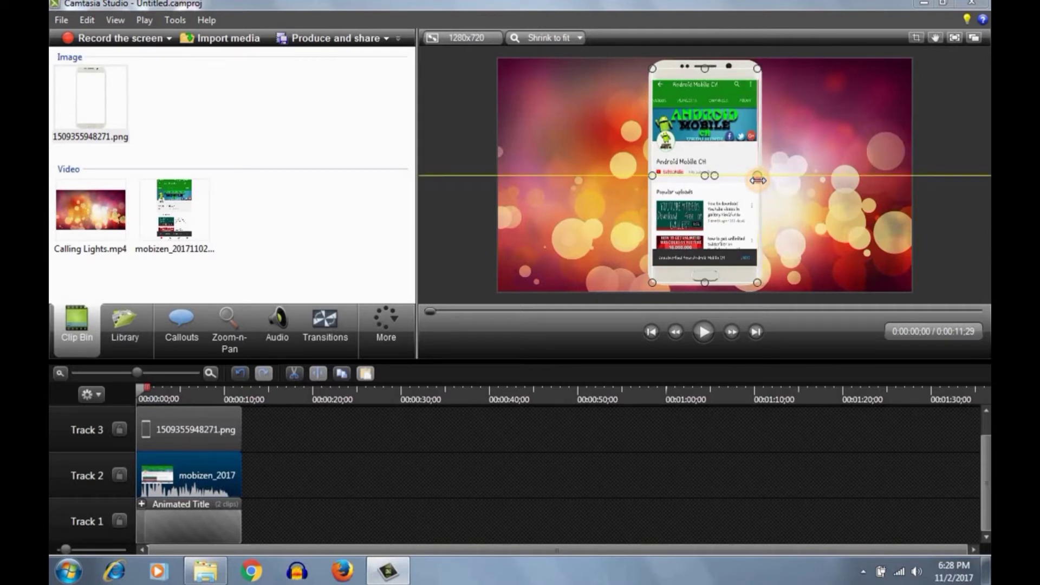
pyautogui.moveTo(703, 283); pyautogui.dragTo(708, 267)
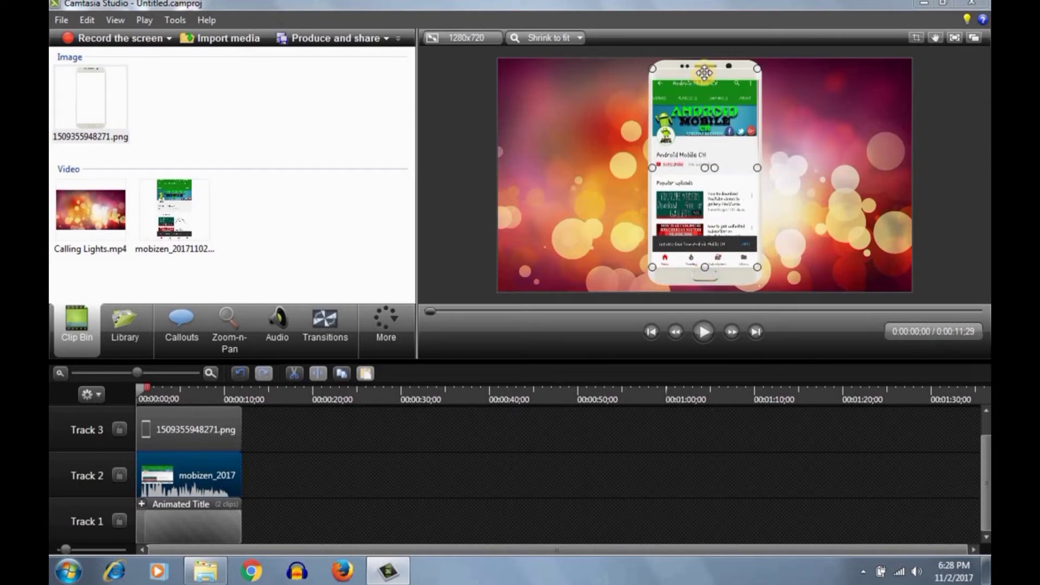
pyautogui.moveTo(704, 70); pyautogui.dragTo(704, 75)
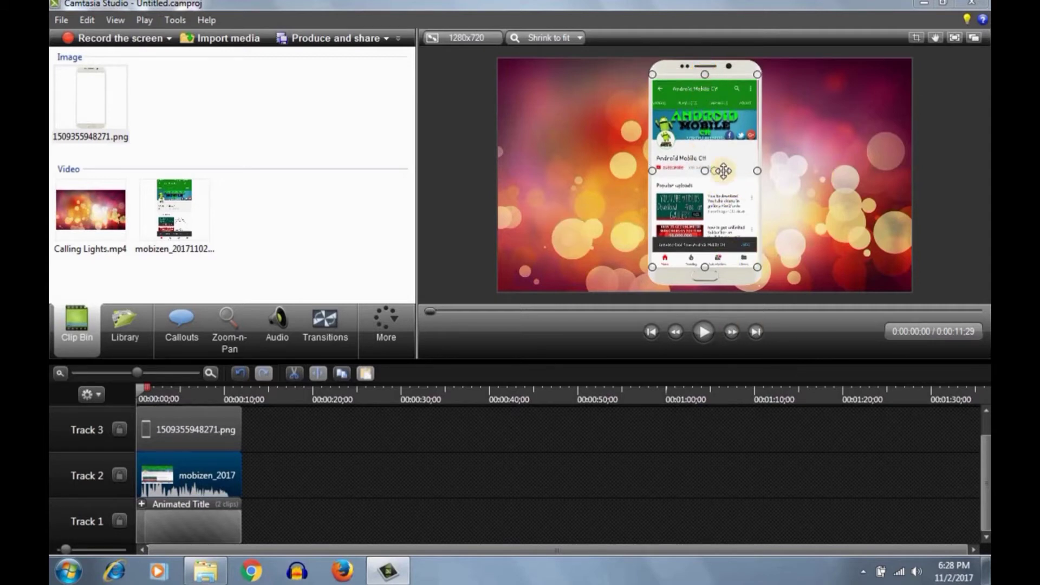
# Step: Group the phone frame image and the mobizen video into a single timeline clip
pyautogui.click(711, 161)
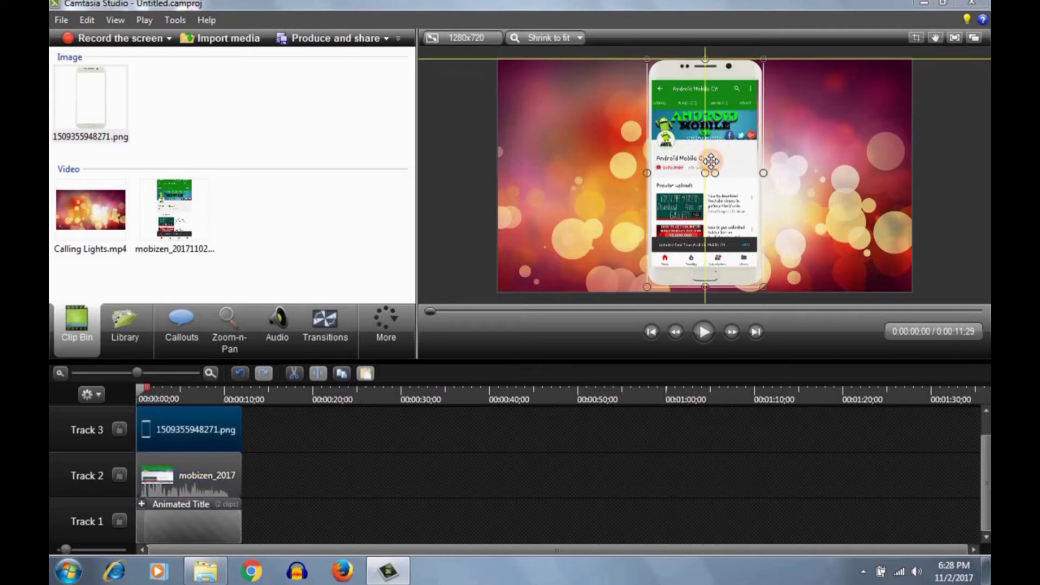
pyautogui.click(277, 433)
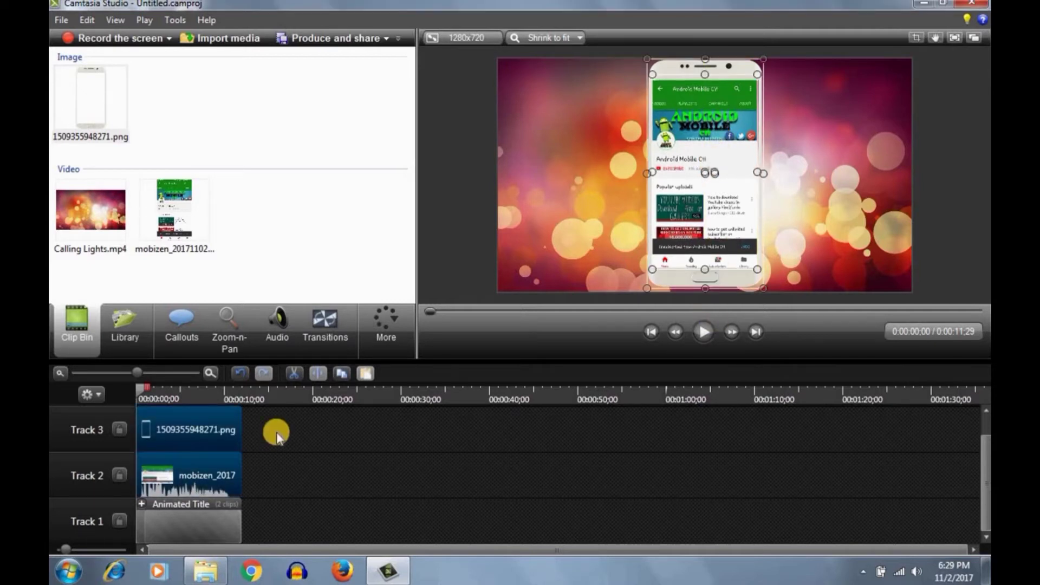
pyautogui.moveTo(277, 425); pyautogui.dragTo(216, 473)
pyautogui.hotkey('ctrl', 'g')
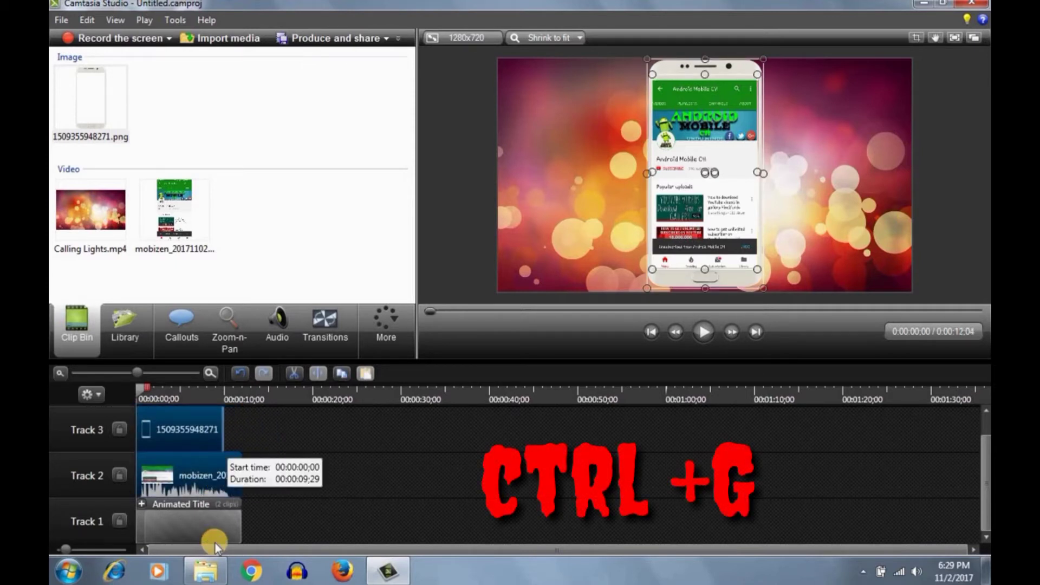
pyautogui.hotkey('ctrl', 'g')
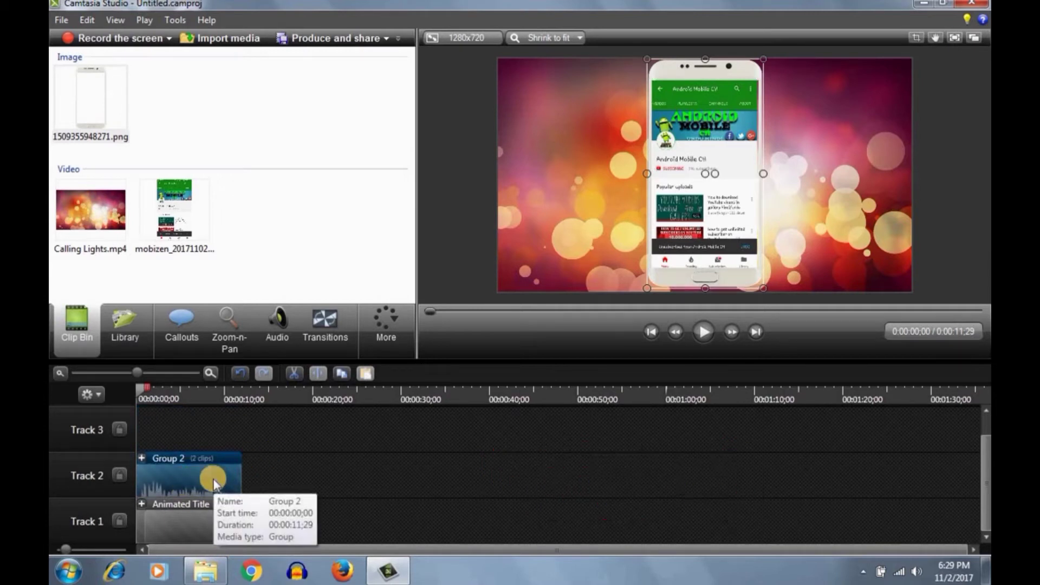
# Step: Open the visual properties of the grouped phone clip and add an animation at its start
pyautogui.click(379, 339)
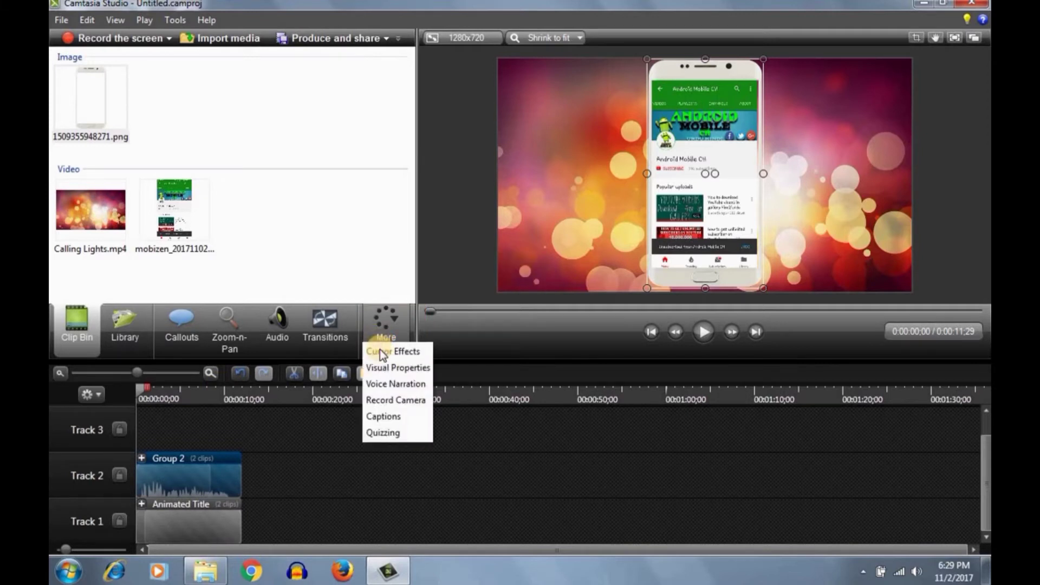
pyautogui.click(395, 370)
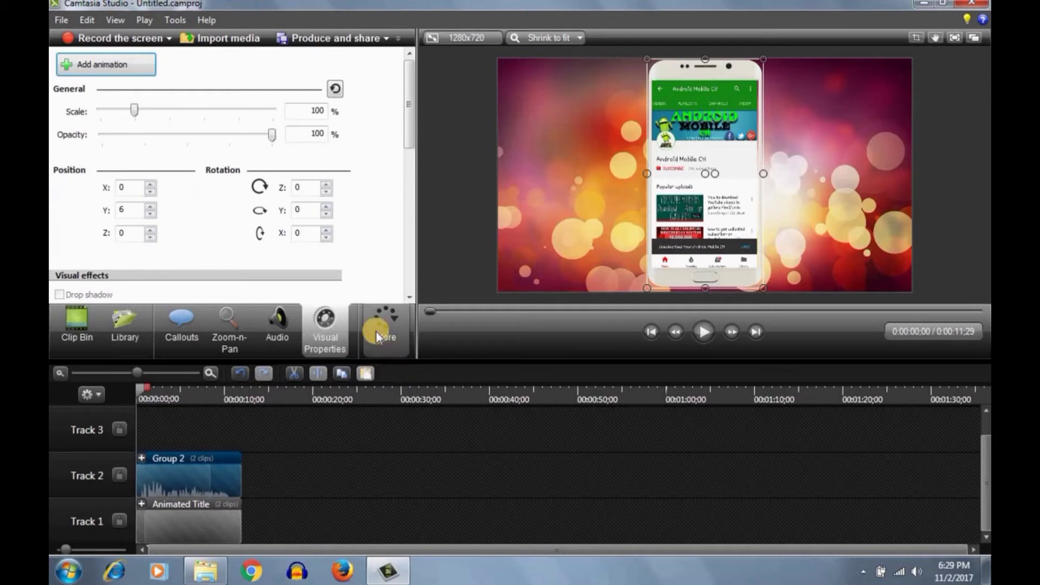
pyautogui.click(387, 347)
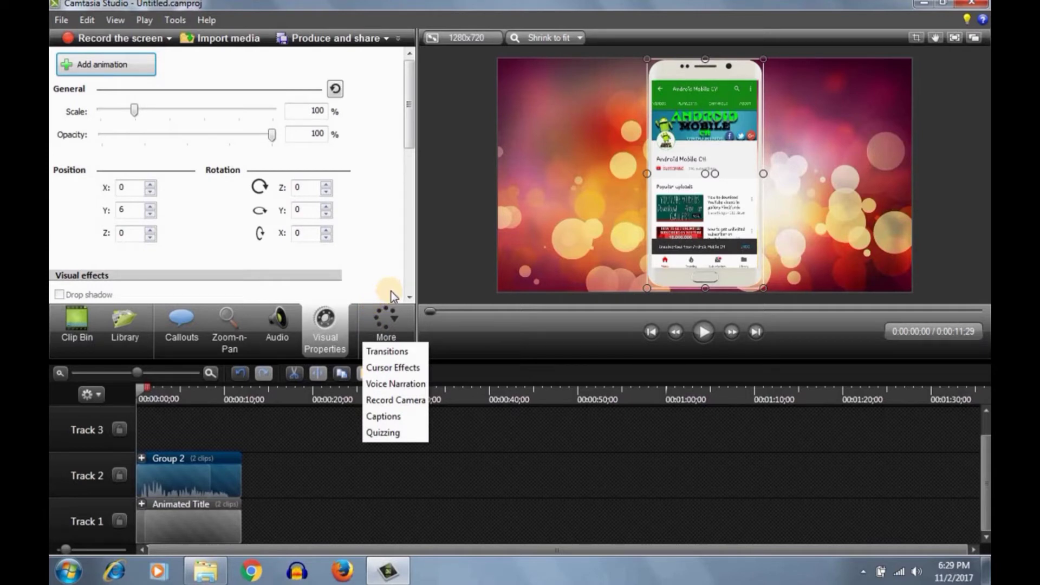
pyautogui.click(91, 66)
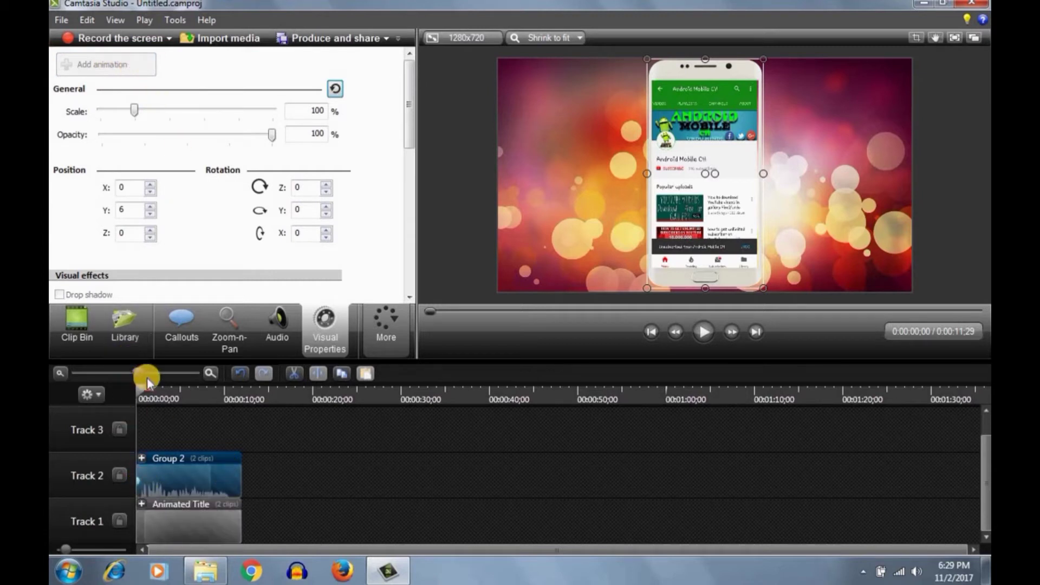
# Step: Stretch the animation at the start of the grouped clip to about 1.6 seconds
pyautogui.moveTo(141, 375); pyautogui.dragTo(162, 374)
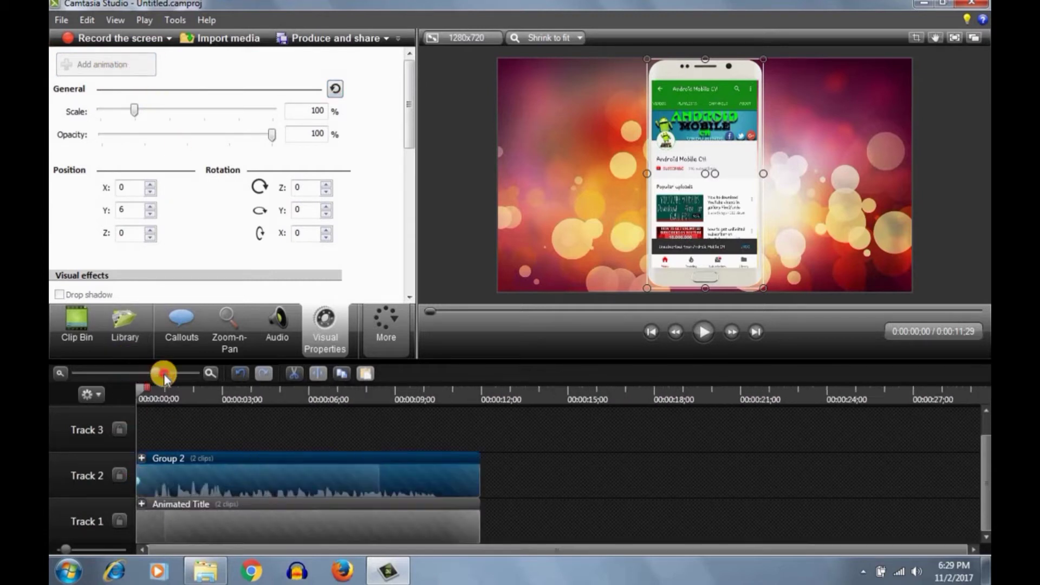
pyautogui.click(142, 487)
pyautogui.moveTo(152, 477); pyautogui.dragTo(205, 480)
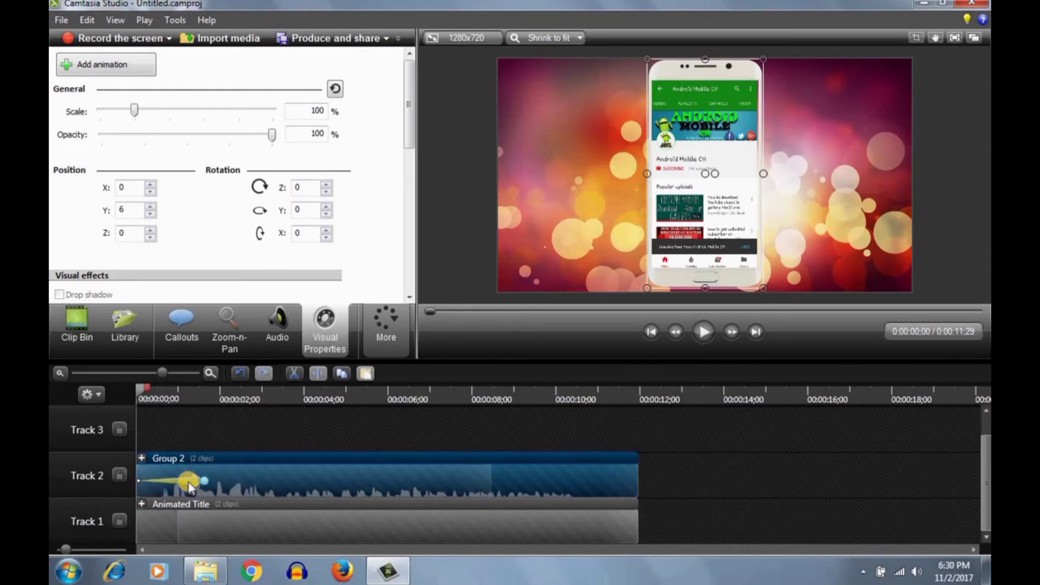
# Step: Copy the animation at the start of the grouped phone clip and stretch the original to about 1.7 seconds
pyautogui.rightClick(188, 481)
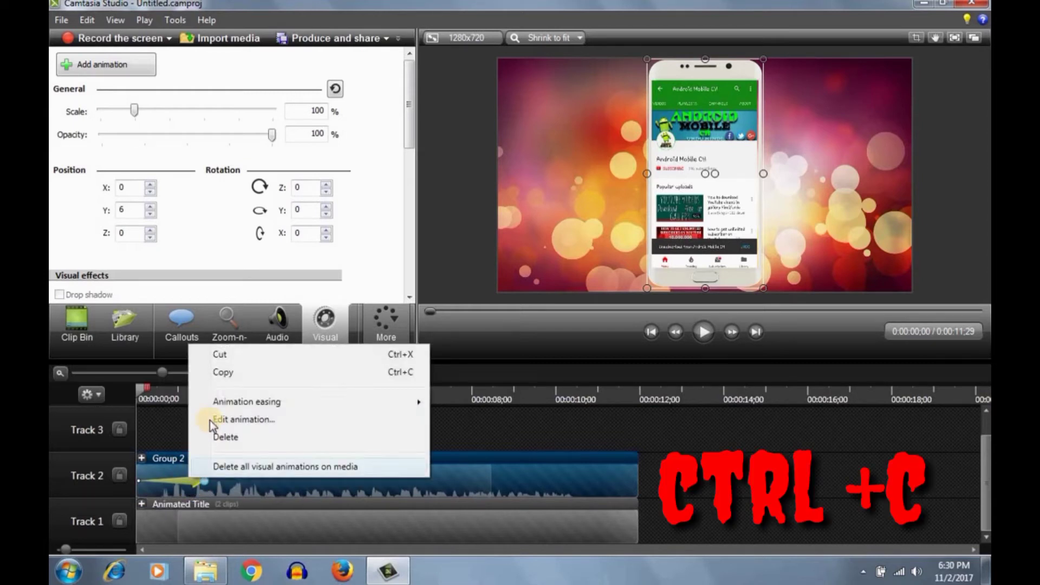
pyautogui.click(237, 374)
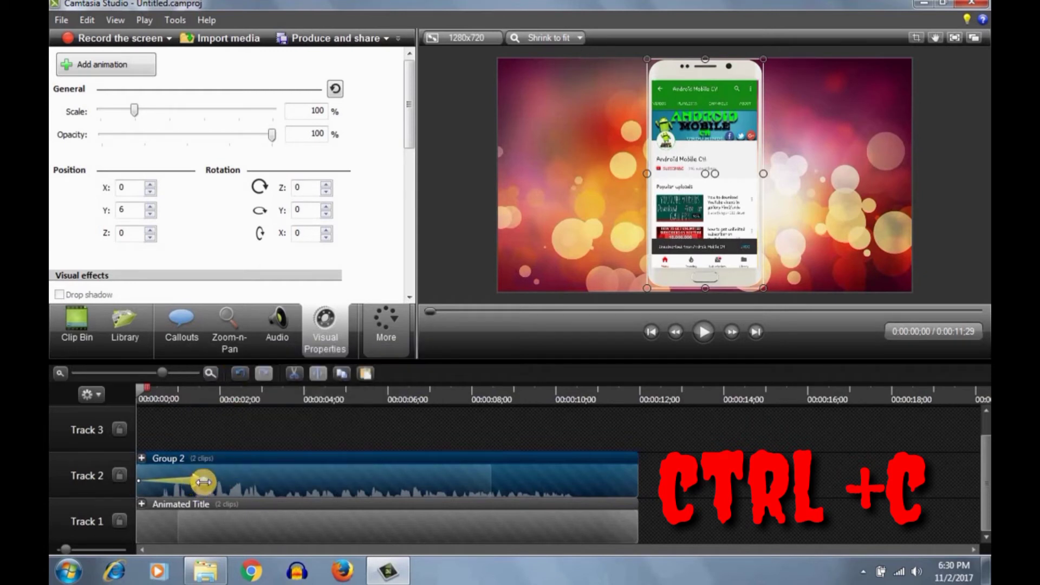
pyautogui.moveTo(203, 481); pyautogui.dragTo(209, 482)
# Step: Set the grouped phone clip's Z rotation to 40 at 00:00:01;29, just past the first animation
pyautogui.moveTo(142, 389); pyautogui.dragTo(222, 420)
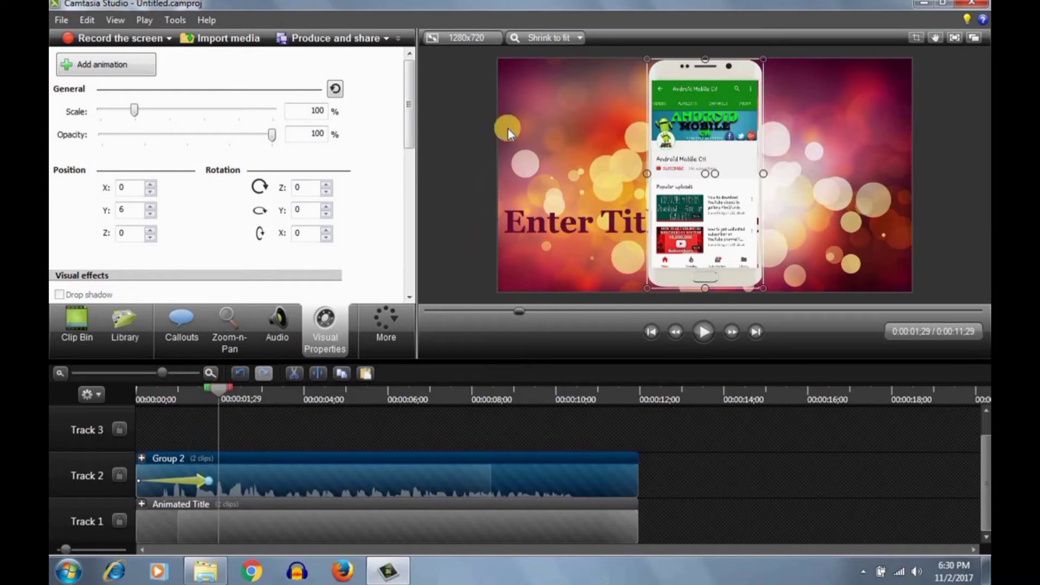
pyautogui.click(326, 193)
pyautogui.click(326, 193)
pyautogui.click(327, 183)
pyautogui.click(327, 183)
pyautogui.click(327, 183)
pyautogui.click(327, 183)
pyautogui.click(327, 183)
pyautogui.click(327, 184)
pyautogui.click(327, 184)
pyautogui.click(327, 184)
pyautogui.click(328, 183)
pyautogui.click(327, 183)
pyautogui.click(327, 184)
pyautogui.click(327, 183)
pyautogui.click(327, 184)
pyautogui.click(327, 183)
pyautogui.click(327, 184)
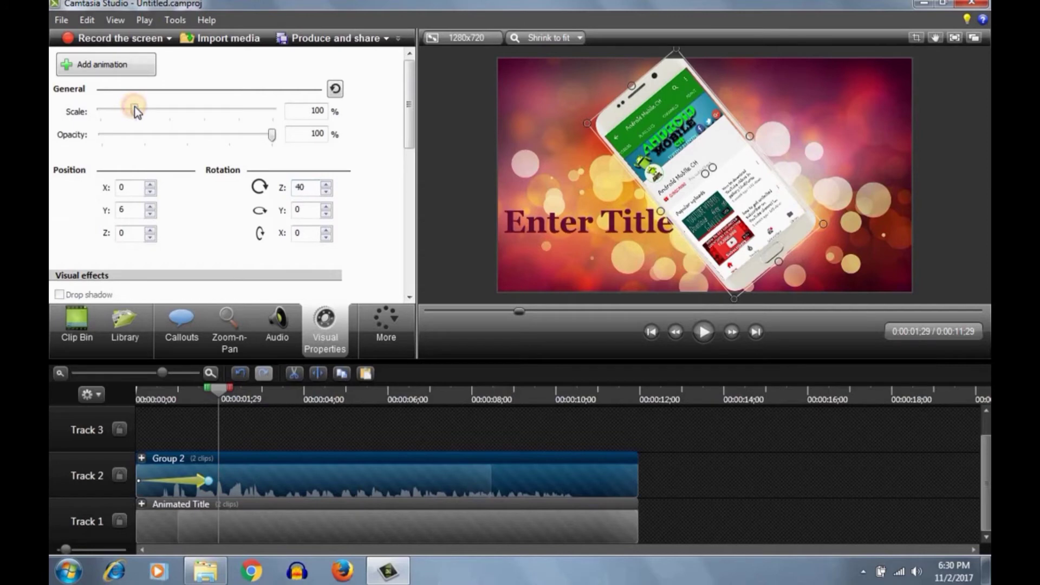
# Step: Scale the grouped phone clip to 259% and set its Y rotation to 5
pyautogui.moveTo(145, 106); pyautogui.dragTo(190, 119)
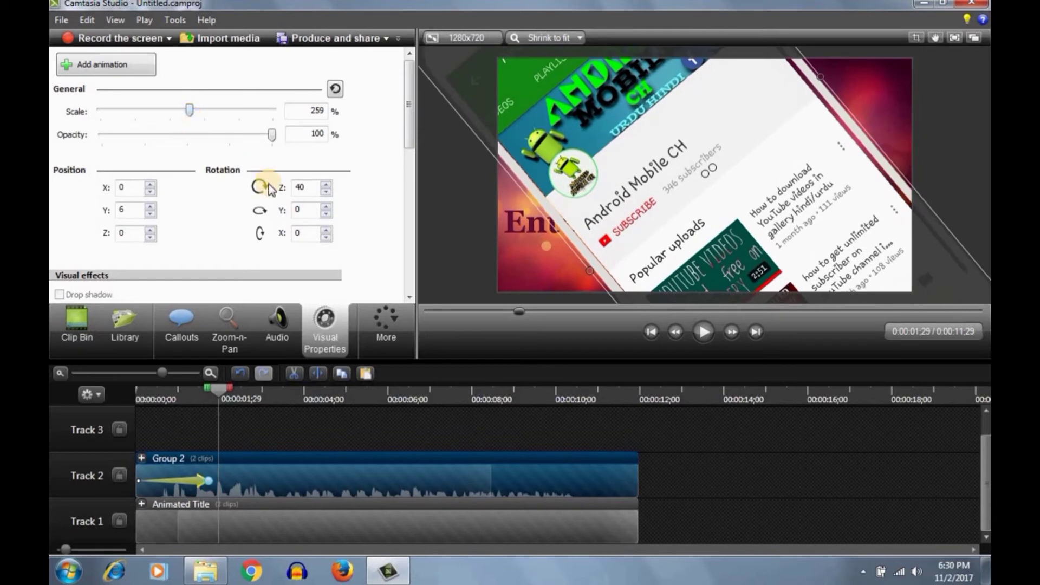
pyautogui.click(327, 206)
pyautogui.click(327, 206)
pyautogui.click(327, 206)
pyautogui.click(327, 206)
pyautogui.click(327, 206)
# Step: Set the grouped phone clip's X rotation to -25
pyautogui.click(324, 238)
pyautogui.click(323, 239)
pyautogui.click(324, 239)
pyautogui.click(324, 238)
pyautogui.click(324, 238)
pyautogui.click(324, 238)
pyautogui.click(324, 239)
pyautogui.click(324, 239)
pyautogui.click(324, 238)
pyautogui.click(324, 239)
pyautogui.click(324, 238)
pyautogui.click(324, 238)
pyautogui.click(324, 238)
pyautogui.click(324, 238)
pyautogui.click(324, 239)
pyautogui.click(323, 238)
pyautogui.click(324, 239)
pyautogui.click(324, 239)
pyautogui.click(324, 239)
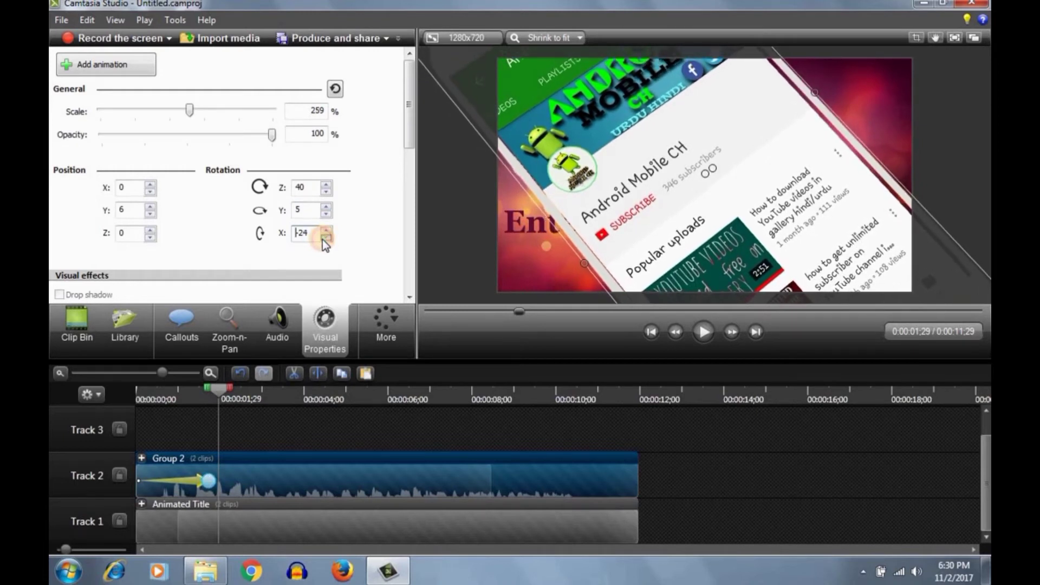
pyautogui.click(324, 238)
# Step: Shift the grouped phone clip to position X -20, Y -17 and Z 19
pyautogui.click(150, 229)
pyautogui.click(149, 229)
pyautogui.click(153, 206)
pyautogui.click(154, 207)
pyautogui.click(153, 207)
pyautogui.click(153, 206)
pyautogui.click(153, 184)
pyautogui.click(153, 184)
pyautogui.click(153, 184)
pyautogui.click(153, 184)
pyautogui.click(153, 184)
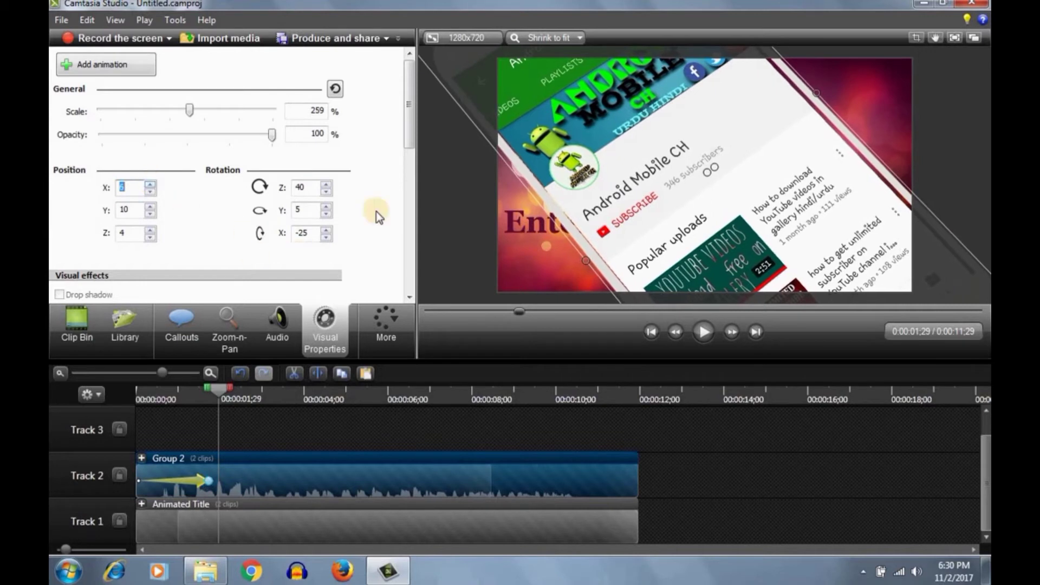
pyautogui.moveTo(654, 181); pyautogui.dragTo(650, 184)
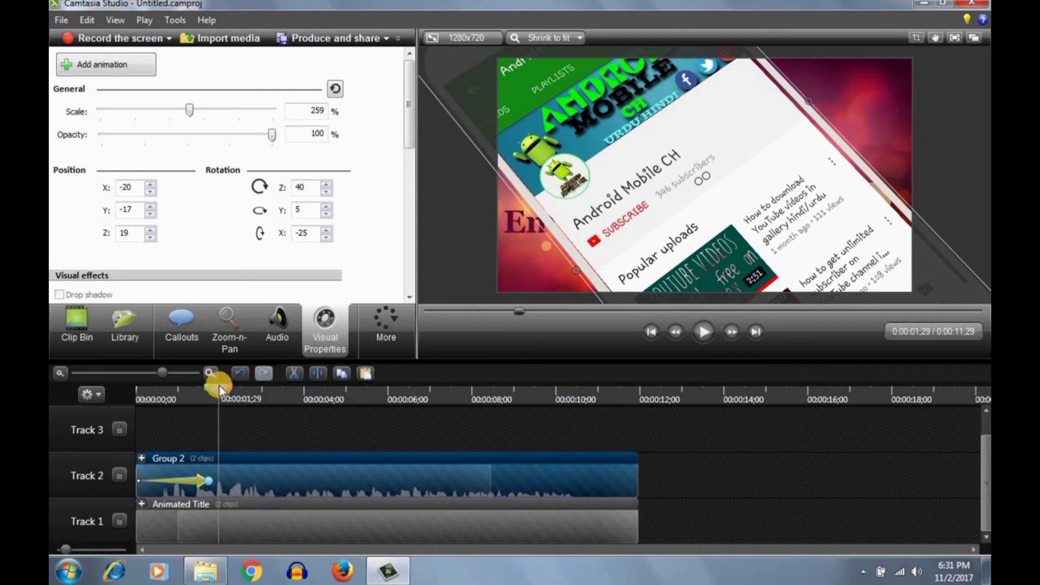
# Step: Play the video from the start to preview the phone's first animation
pyautogui.moveTo(220, 388); pyautogui.dragTo(105, 385)
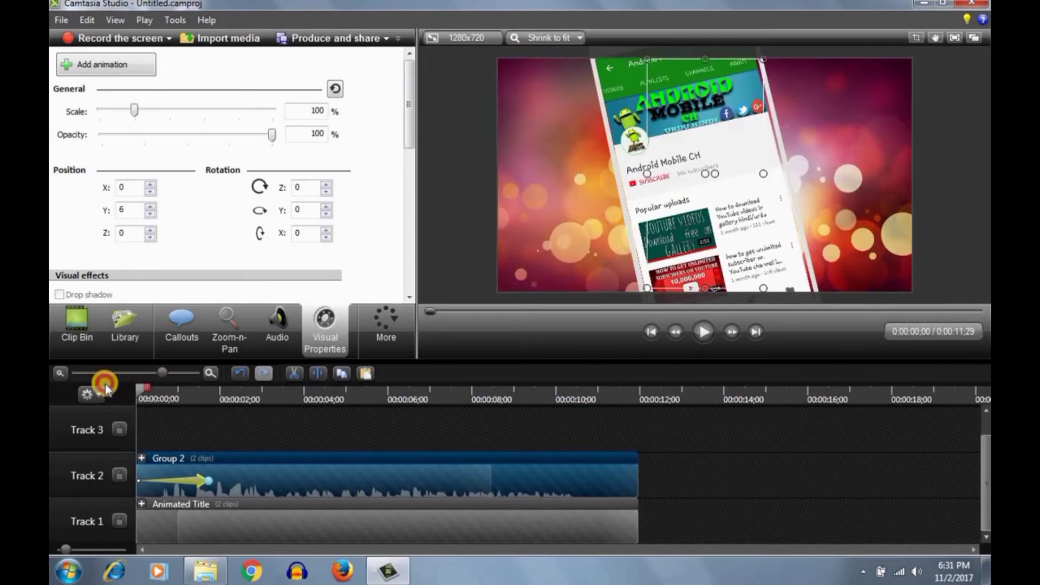
pyautogui.click(721, 291)
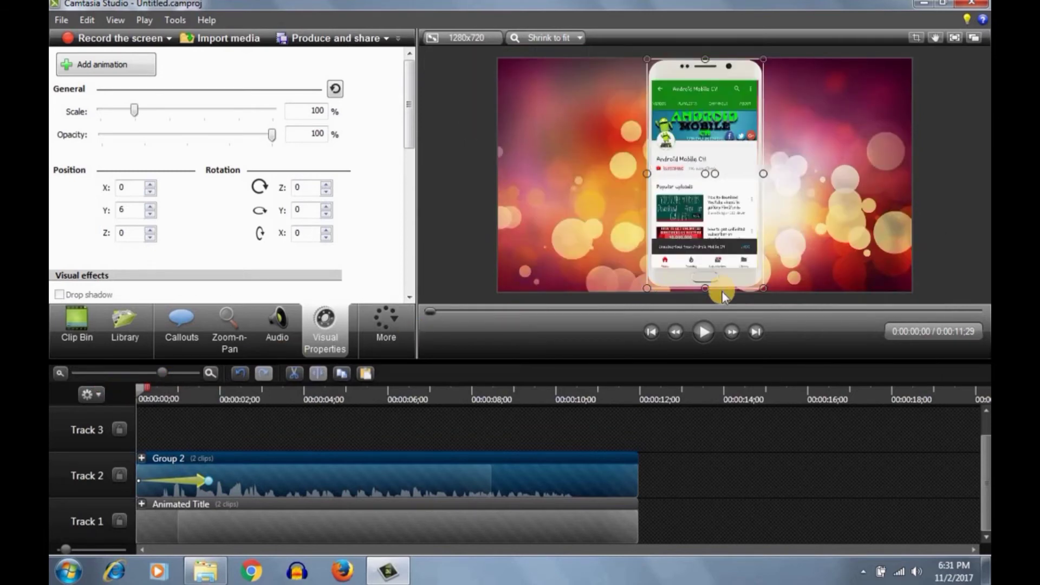
pyautogui.click(701, 331)
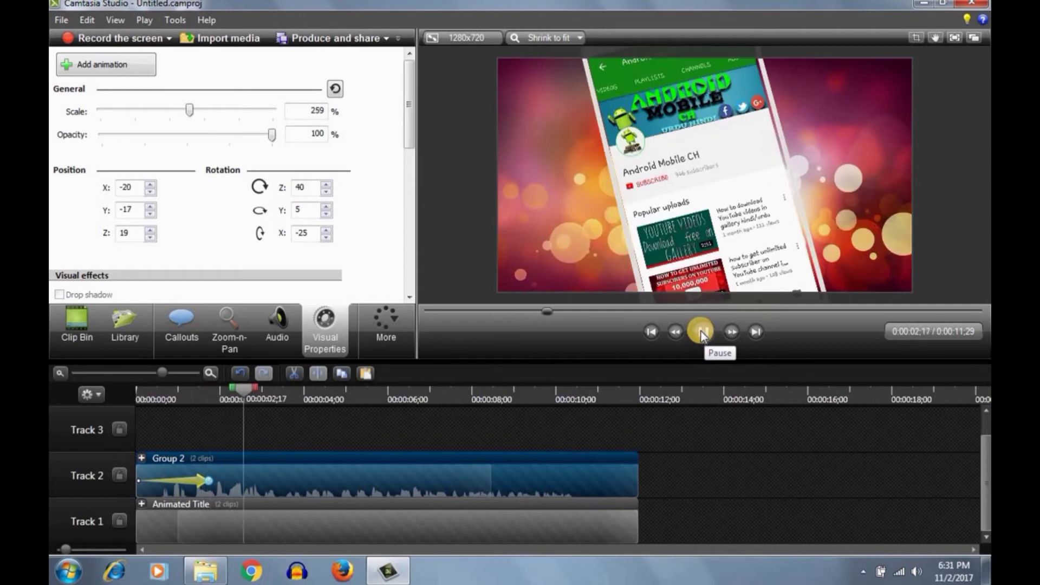
pyautogui.click(699, 329)
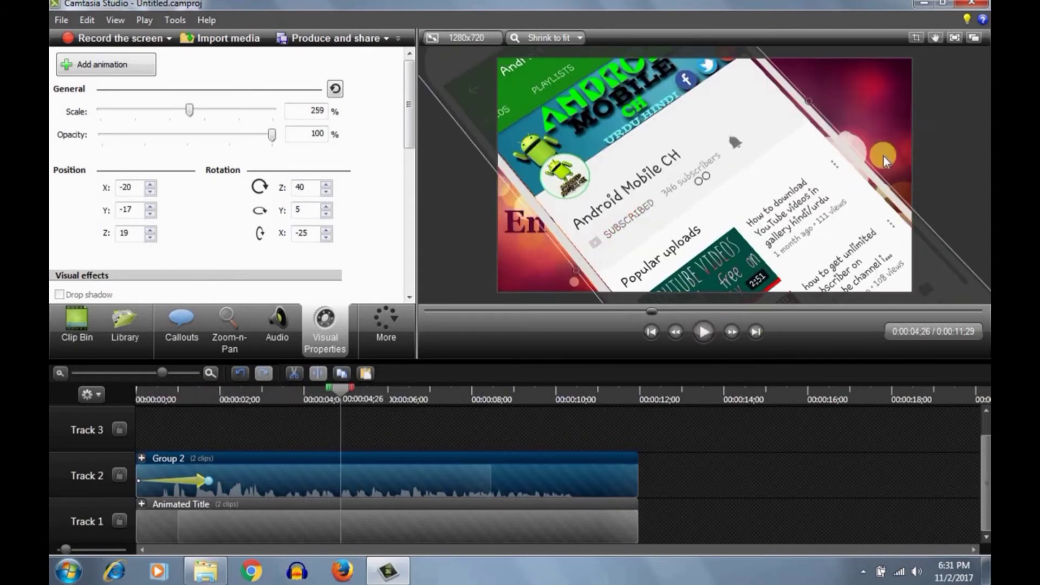
# Step: Paste the copied animation onto the grouped phone clip at 00:00:04;04
pyautogui.click(347, 388)
pyautogui.moveTo(347, 388); pyautogui.dragTo(121, 427)
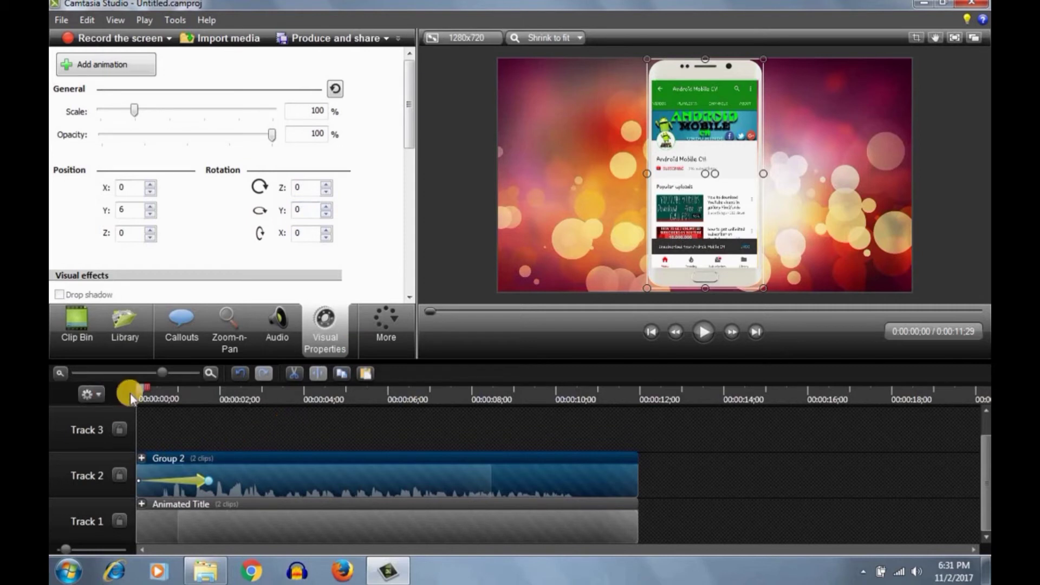
pyautogui.moveTo(139, 399); pyautogui.dragTo(310, 414)
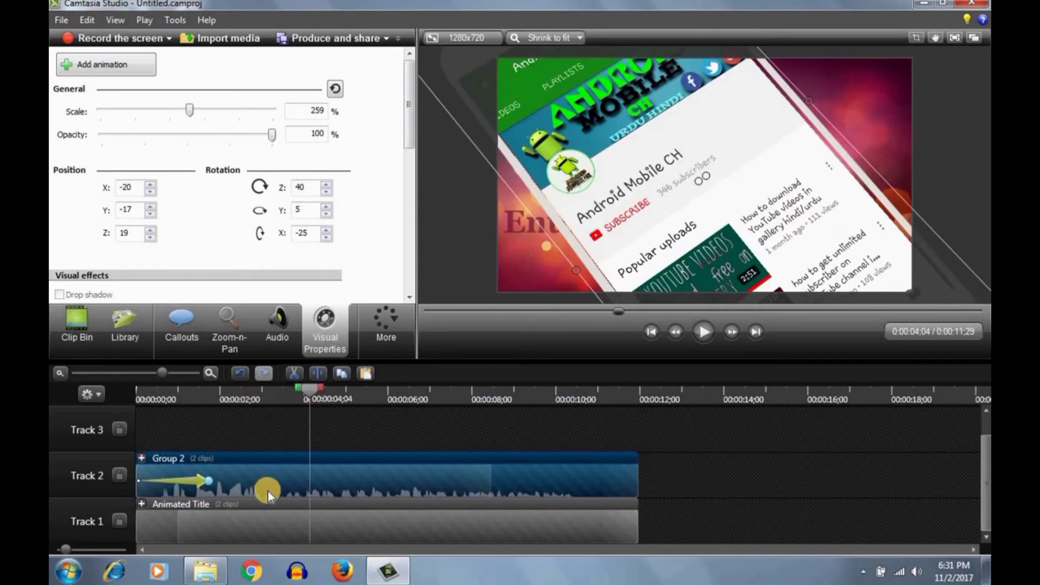
pyautogui.rightClick(265, 480)
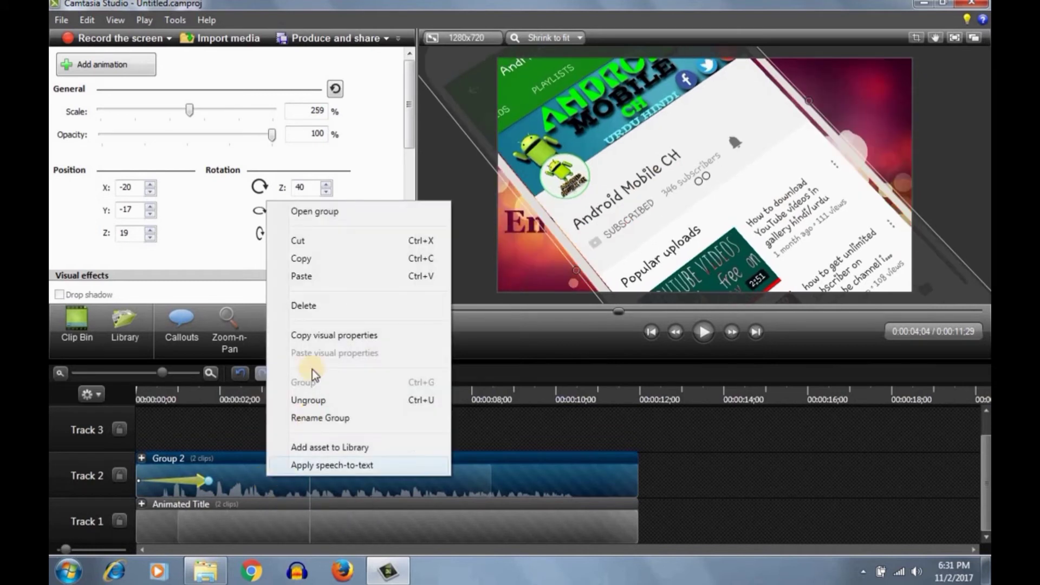
pyautogui.click(321, 276)
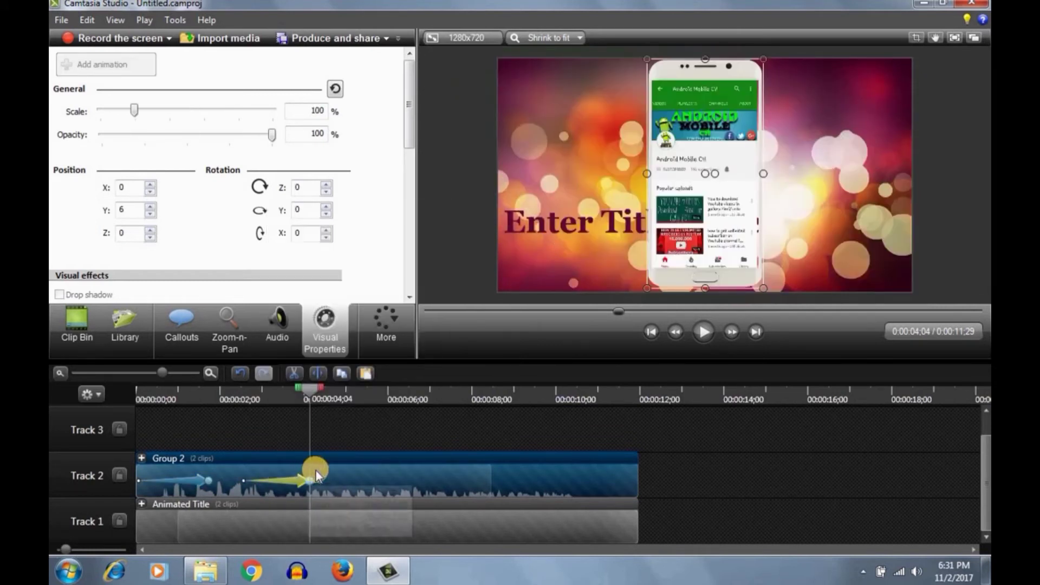
# Step: Retime the second animation to run from about 3.1 to 5.5 seconds and extend the first to about 2 seconds
pyautogui.moveTo(306, 392); pyautogui.dragTo(372, 401)
pyautogui.moveTo(309, 480); pyautogui.dragTo(367, 480)
pyautogui.moveTo(217, 480); pyautogui.dragTo(266, 480)
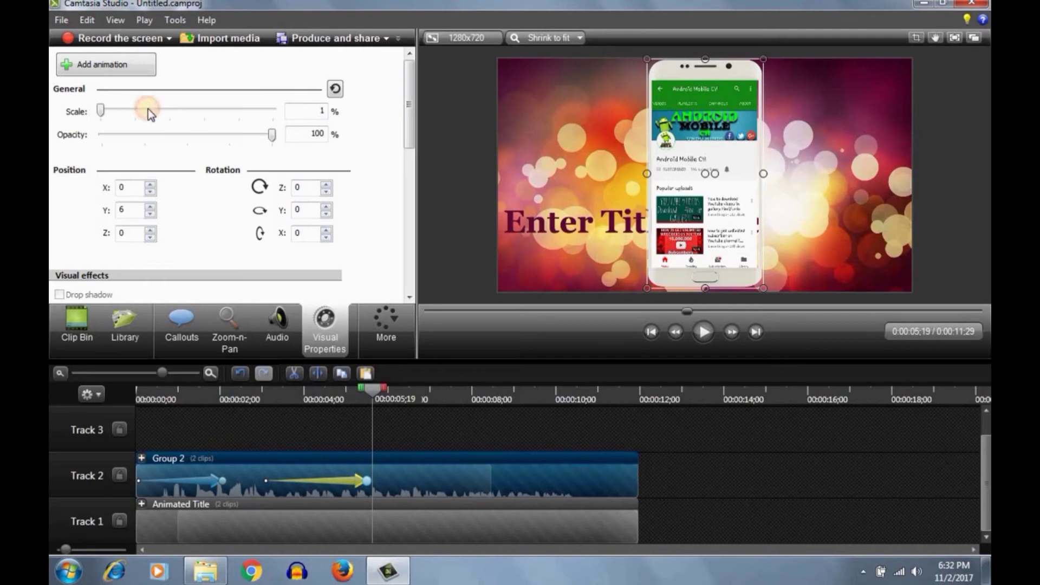
# Step: At 00:00:05;19, scale the grouped phone clip to 240% and set its Z rotation to -40
pyautogui.moveTo(154, 109); pyautogui.dragTo(187, 112)
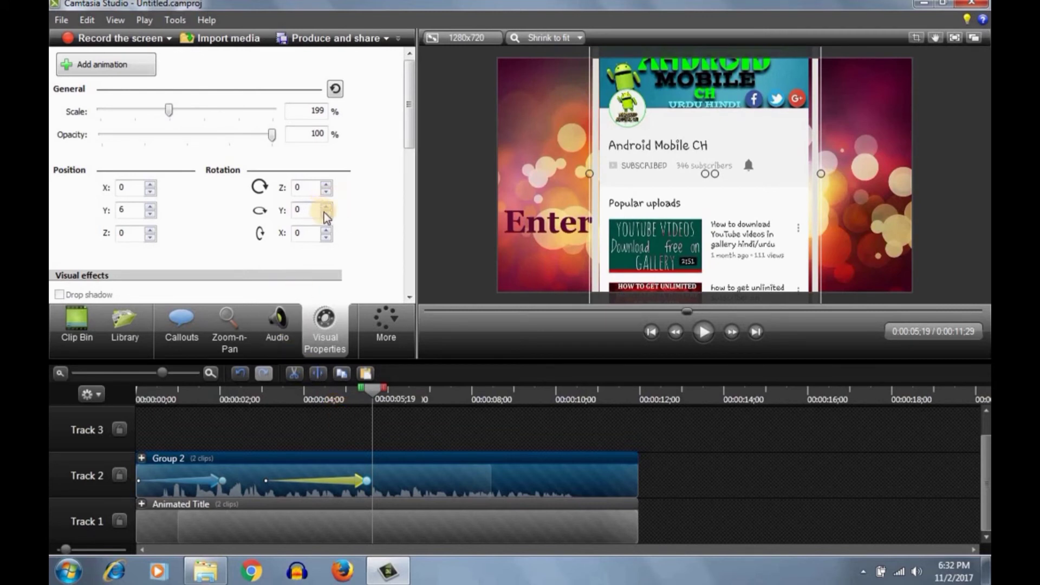
pyautogui.click(325, 192)
pyautogui.moveTo(323, 196); pyautogui.dragTo(325, 183)
pyautogui.moveTo(170, 116); pyautogui.dragTo(184, 116)
# Step: Set the grouped phone clip's Y rotation to -4 and X rotation to -32, with position X 20, Y -3 and Z 6
pyautogui.moveTo(326, 208); pyautogui.dragTo(321, 238)
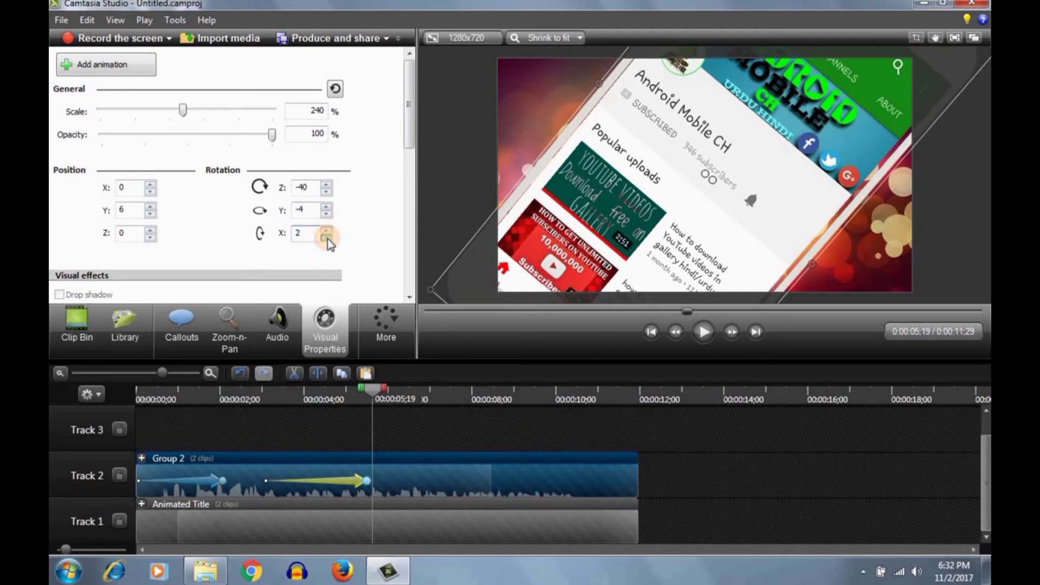
pyautogui.click(327, 239)
pyautogui.moveTo(327, 239); pyautogui.dragTo(327, 239)
pyautogui.click(326, 231)
pyautogui.click(327, 230)
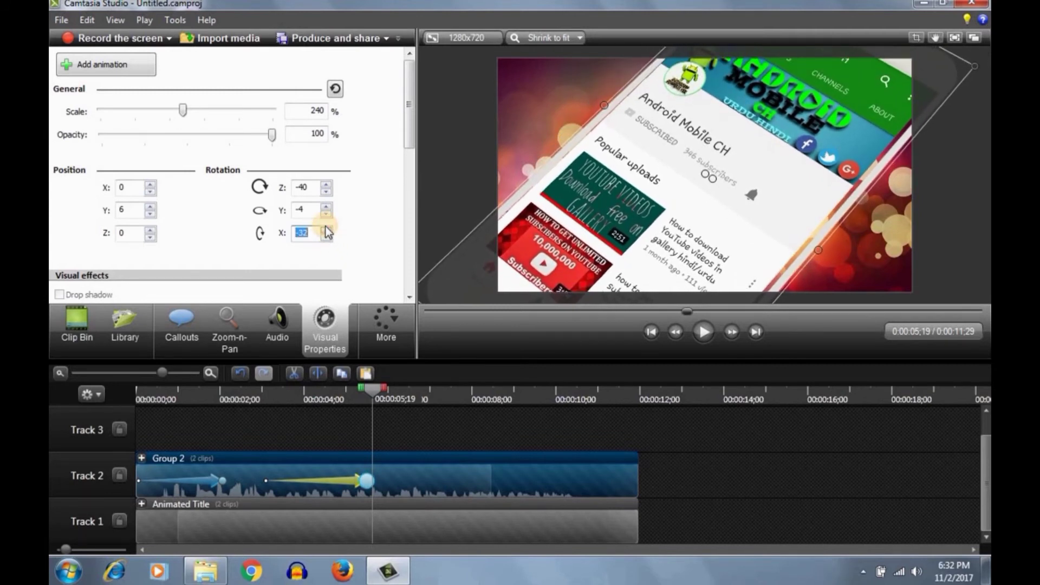
pyautogui.moveTo(152, 185); pyautogui.dragTo(151, 216)
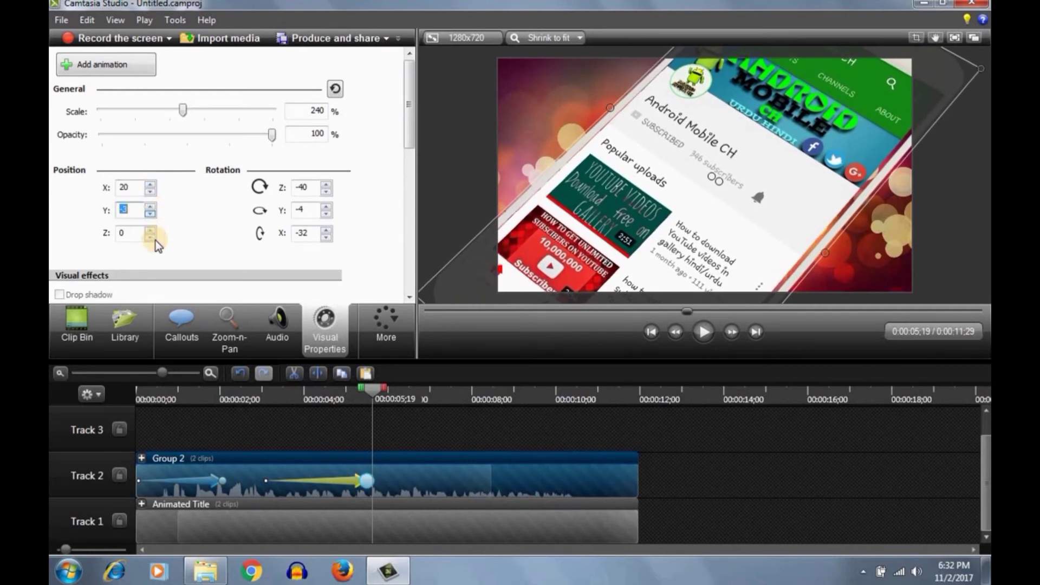
pyautogui.click(152, 229)
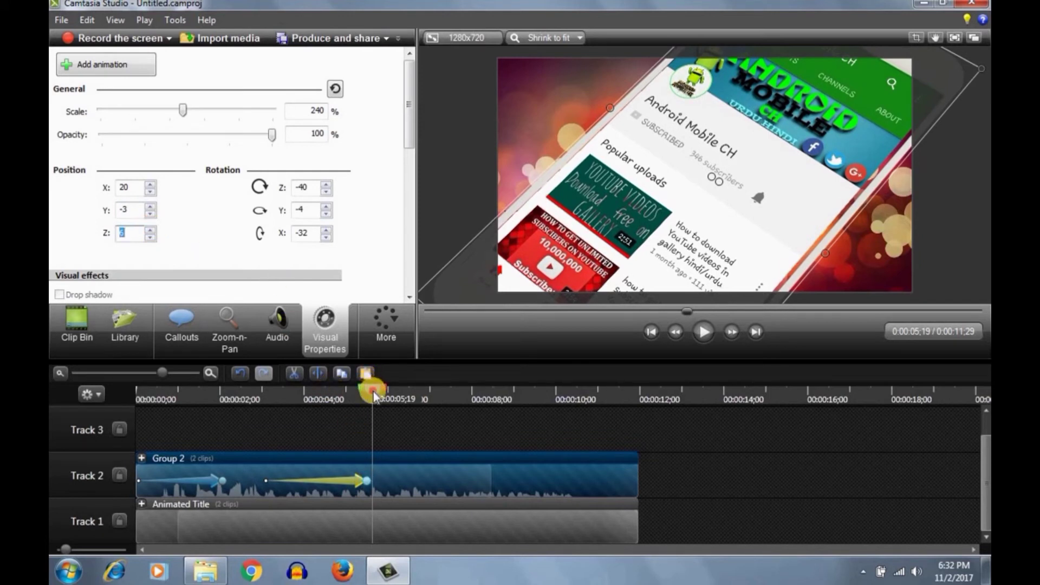
# Step: Preview both phone animations from the start of the video and lower the system volume during playback
pyautogui.moveTo(367, 385); pyautogui.dragTo(100, 376)
pyautogui.click(701, 337)
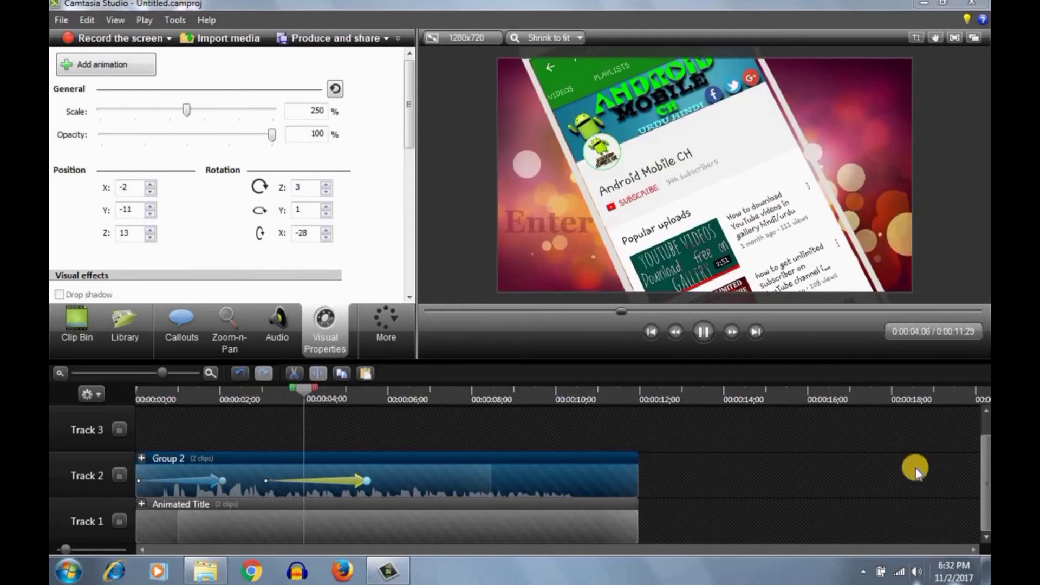
pyautogui.click(917, 572)
pyautogui.moveTo(915, 388); pyautogui.dragTo(919, 501)
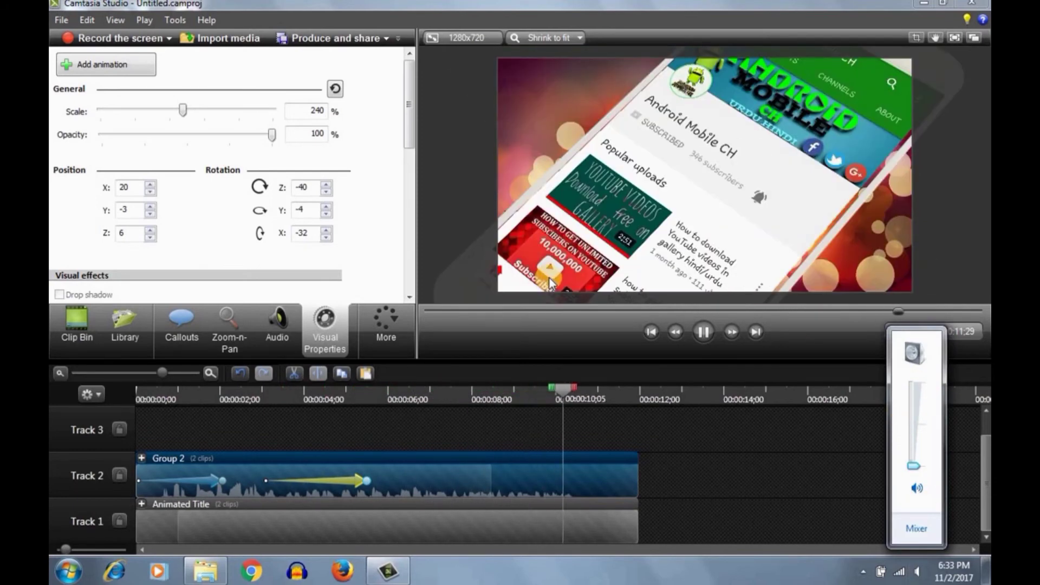
pyautogui.click(561, 423)
pyautogui.click(524, 476)
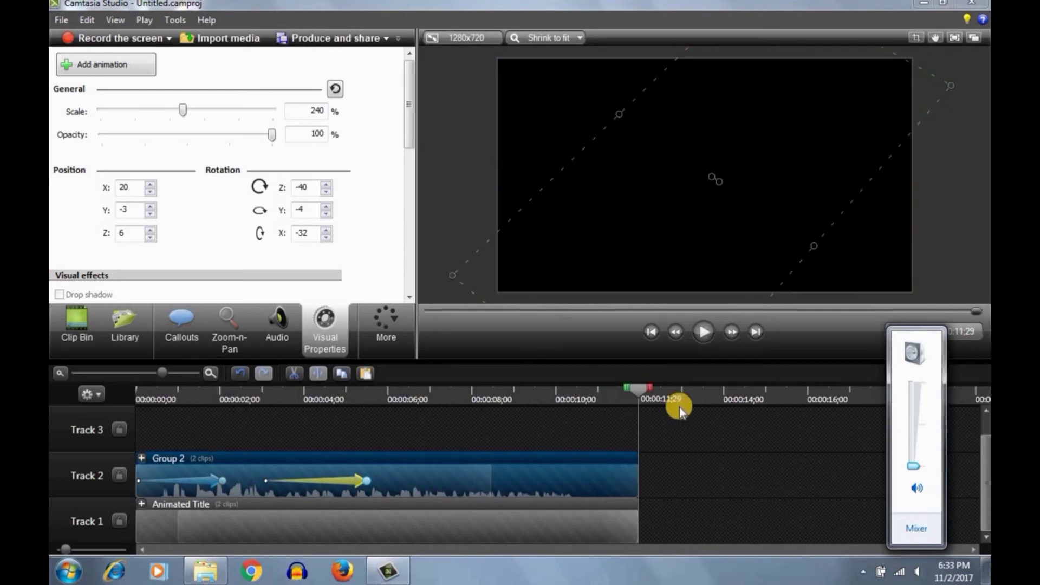
# Step: Paste the copied animation onto the grouped phone clip a second time, near 00:00:07;16
pyautogui.moveTo(642, 384); pyautogui.dragTo(454, 414)
pyautogui.click(421, 479)
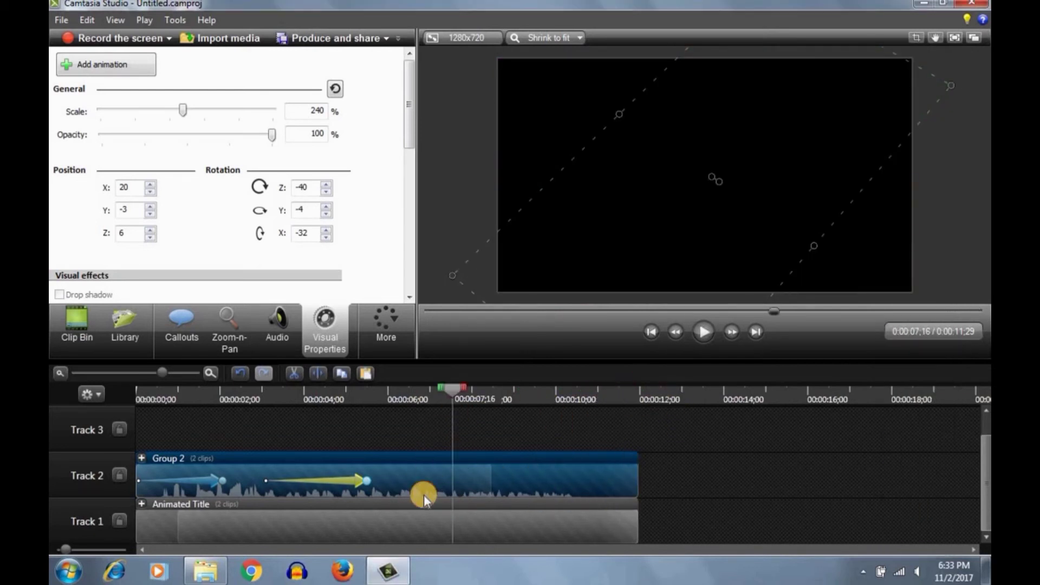
pyautogui.rightClick(421, 479)
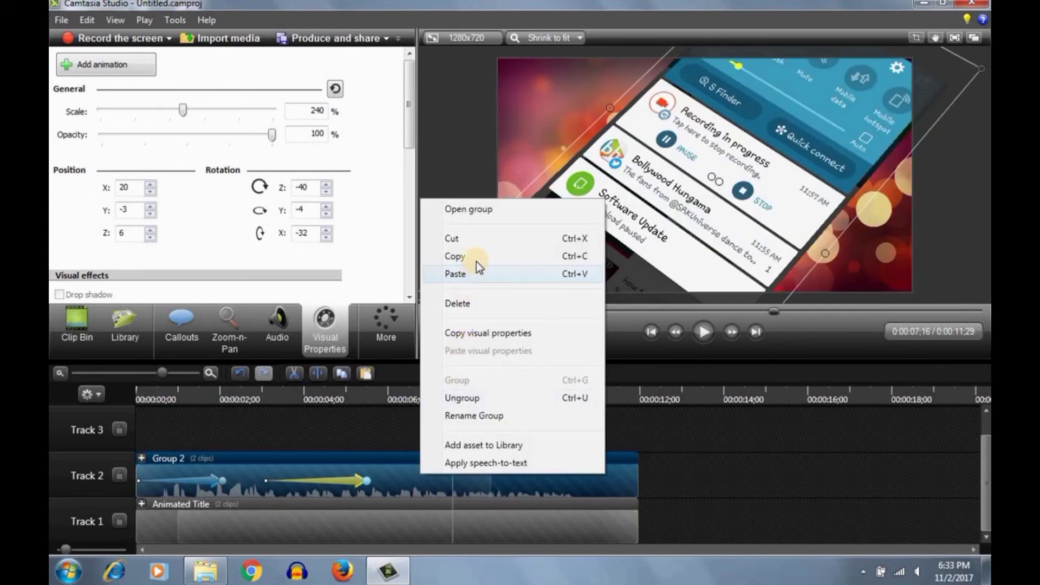
pyautogui.click(430, 494)
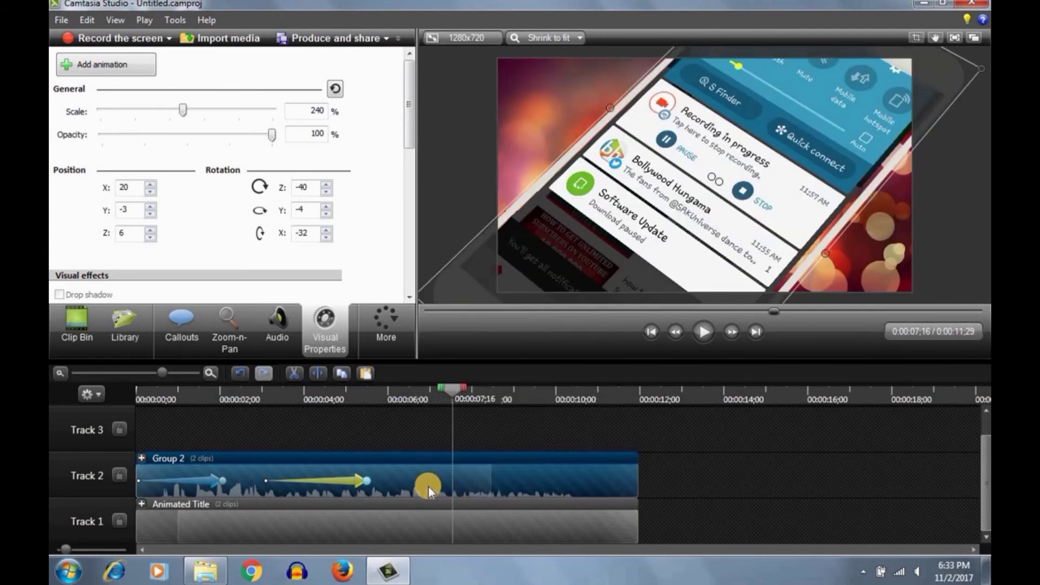
pyautogui.rightClick(425, 471)
pyautogui.click(493, 271)
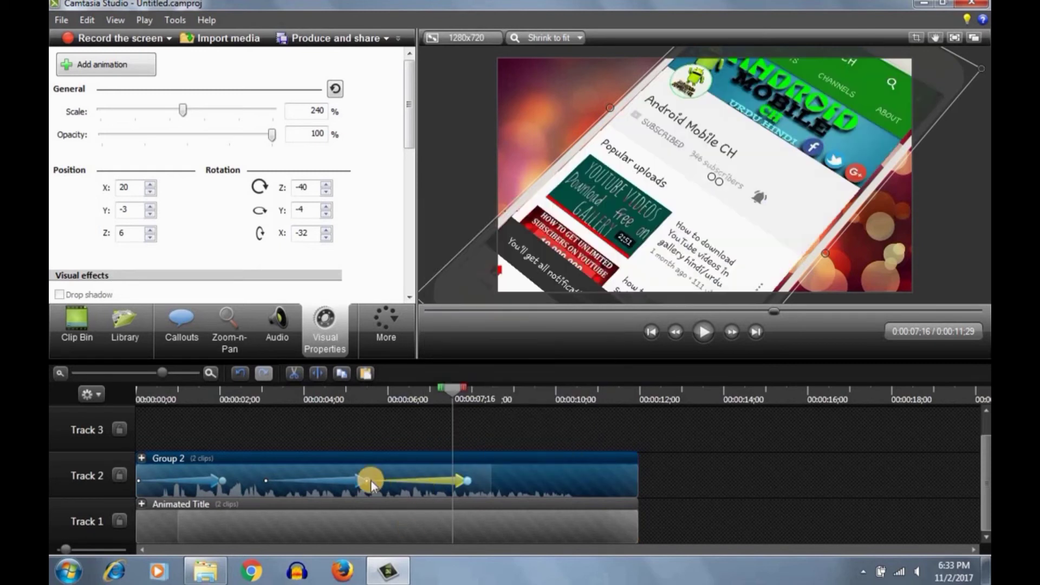
# Step: Retime the third animation to run from about 6.1 to 7.6 seconds and move the second animation slightly earlier
pyautogui.moveTo(370, 480)
pyautogui.mouseDown()
pyautogui.moveTo(397, 473)
pyautogui.moveTo(370, 479)
pyautogui.mouseUp()
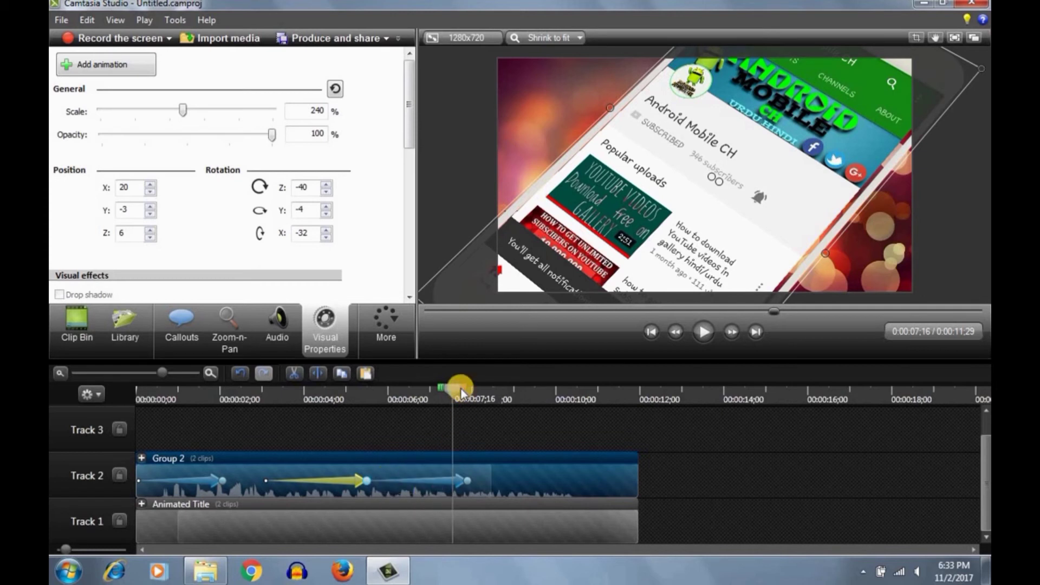
pyautogui.moveTo(473, 389); pyautogui.dragTo(517, 390)
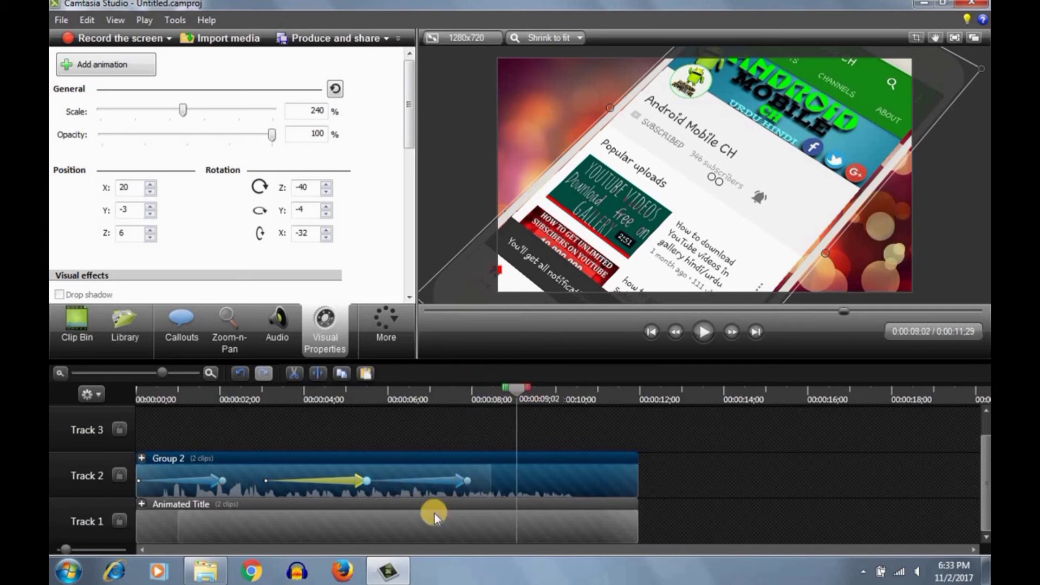
pyautogui.click(454, 479)
pyautogui.moveTo(460, 486); pyautogui.dragTo(403, 479)
pyautogui.moveTo(610, 479); pyautogui.dragTo(411, 483)
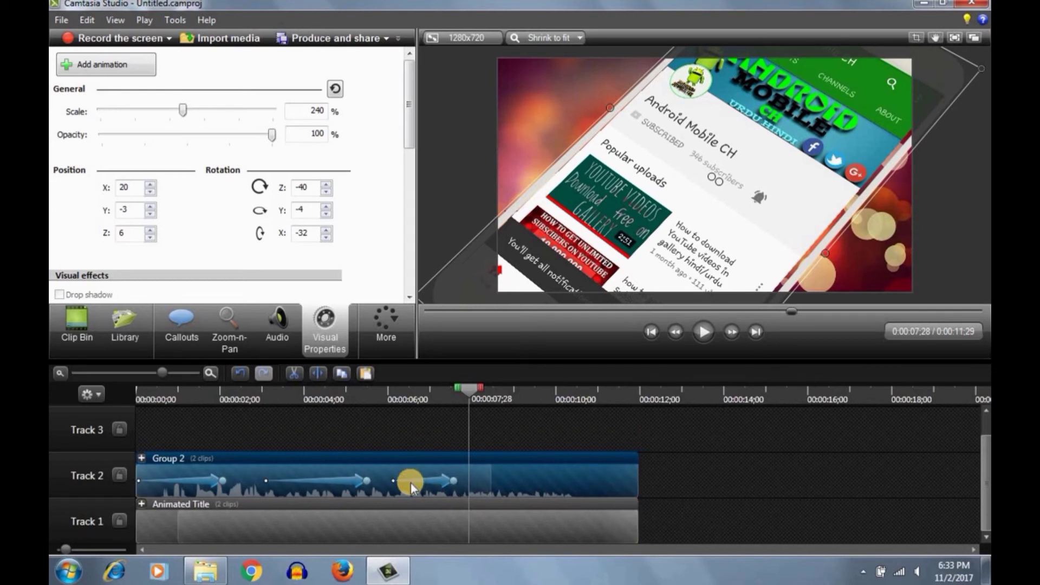
pyautogui.click(359, 477)
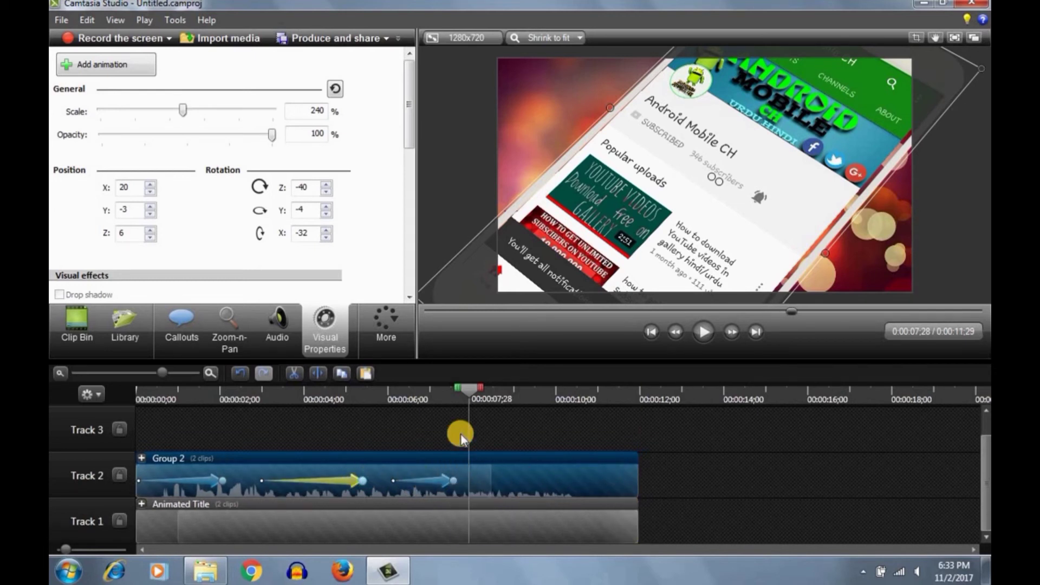
# Step: Just after the third animation, at about 00:00:07;24, reduce the phone group's scale to 141% and set its Z, Y and X rotation to 0
pyautogui.click(437, 482)
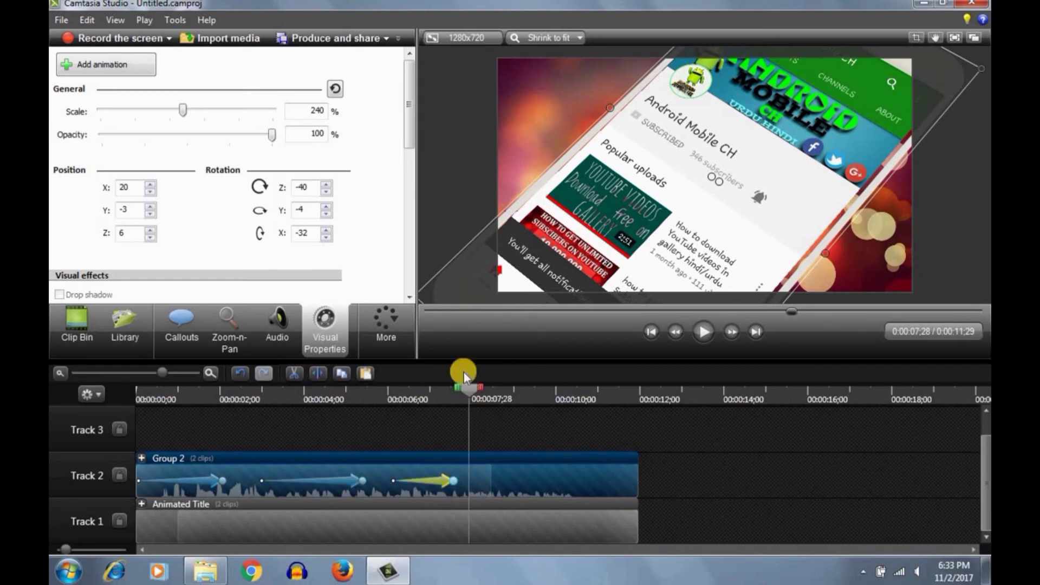
pyautogui.click(465, 388)
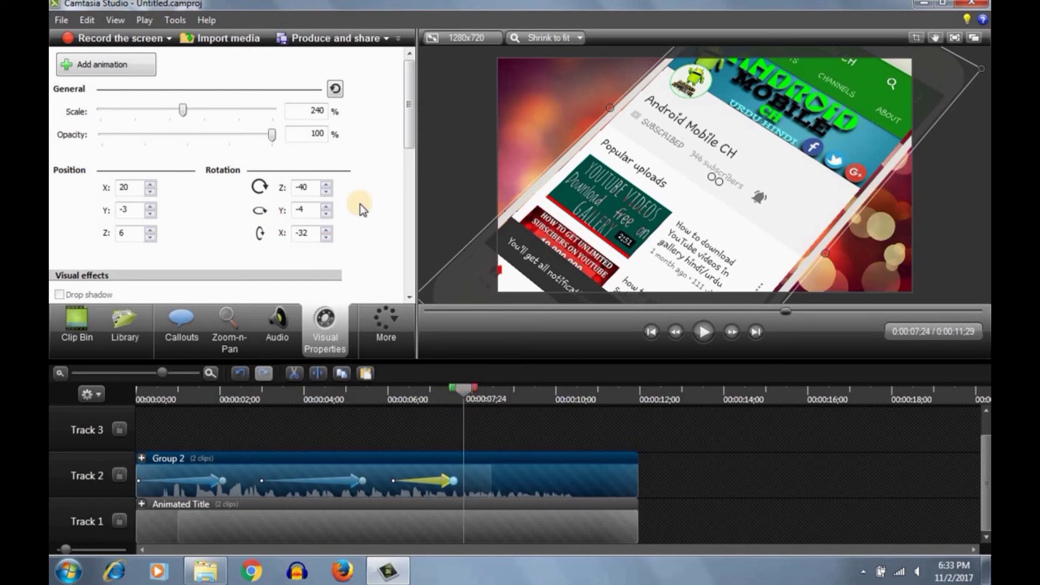
pyautogui.click(325, 215)
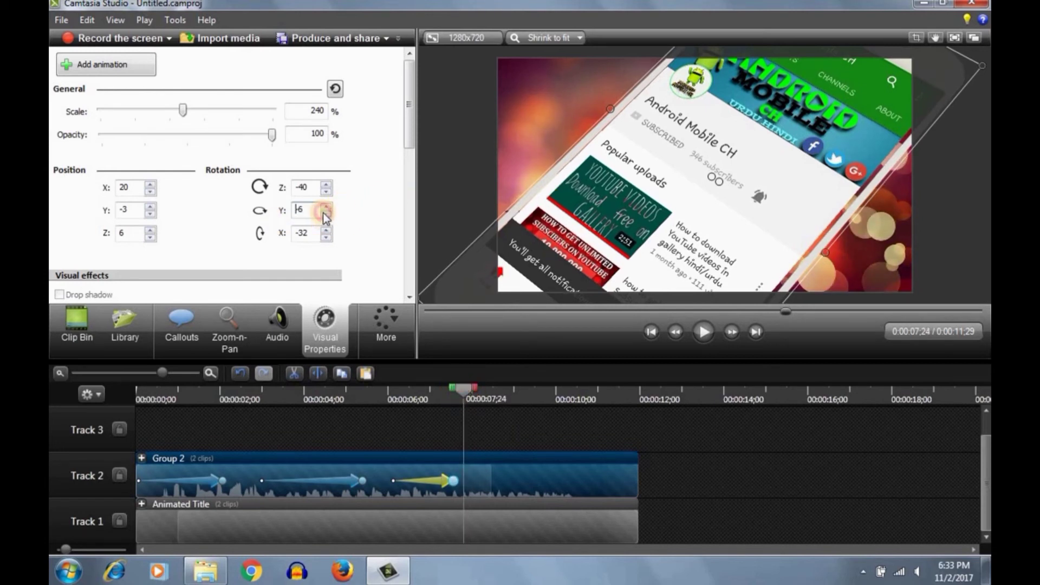
pyautogui.click(325, 215)
pyautogui.moveTo(217, 111); pyautogui.dragTo(149, 116)
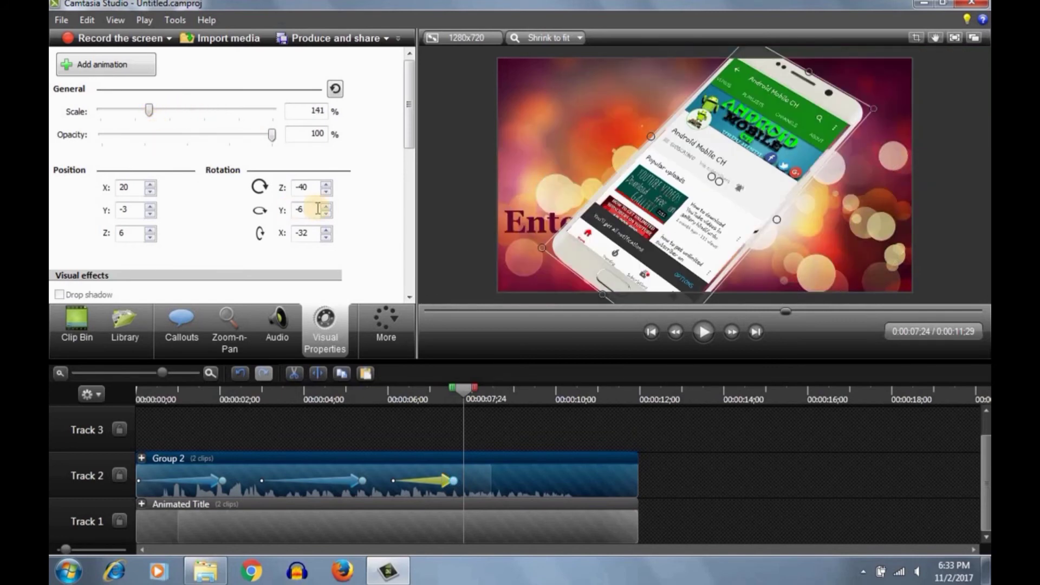
pyautogui.moveTo(300, 210); pyautogui.dragTo(294, 211)
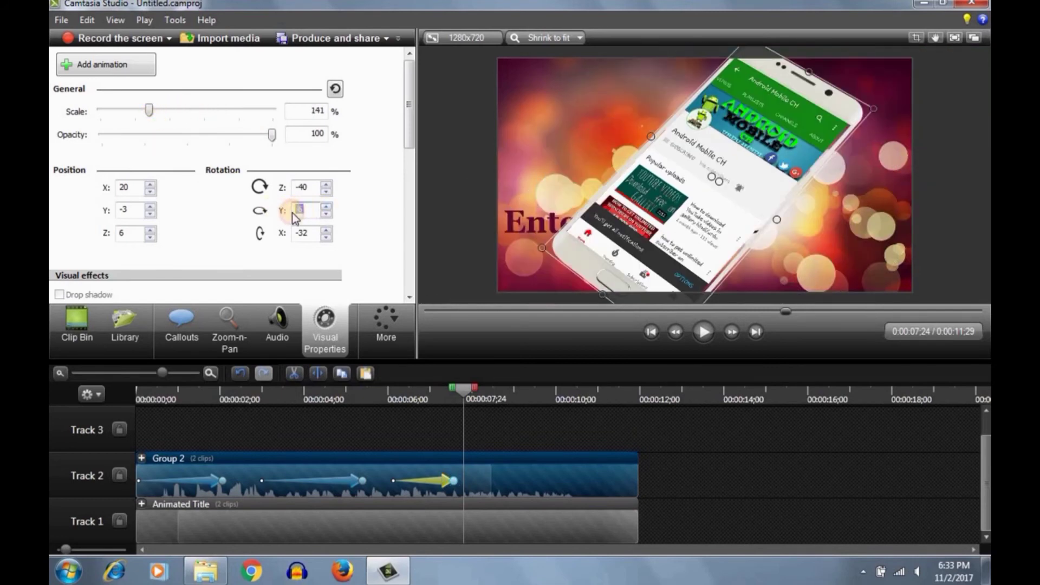
pyautogui.press('BackSpace')
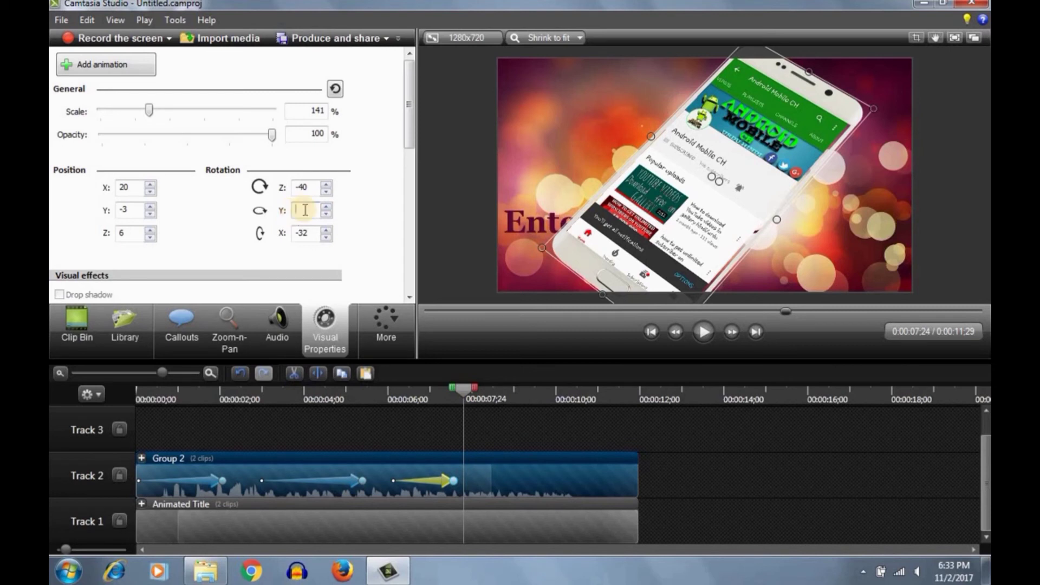
pyautogui.moveTo(307, 187); pyautogui.dragTo(295, 189)
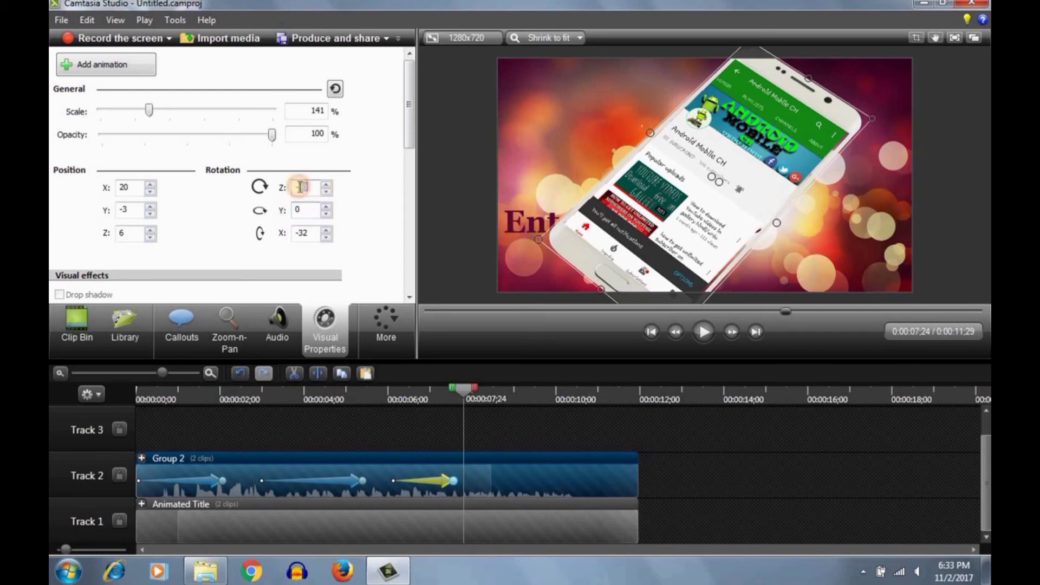
pyautogui.write('0')
pyautogui.moveTo(306, 233); pyautogui.dragTo(284, 233)
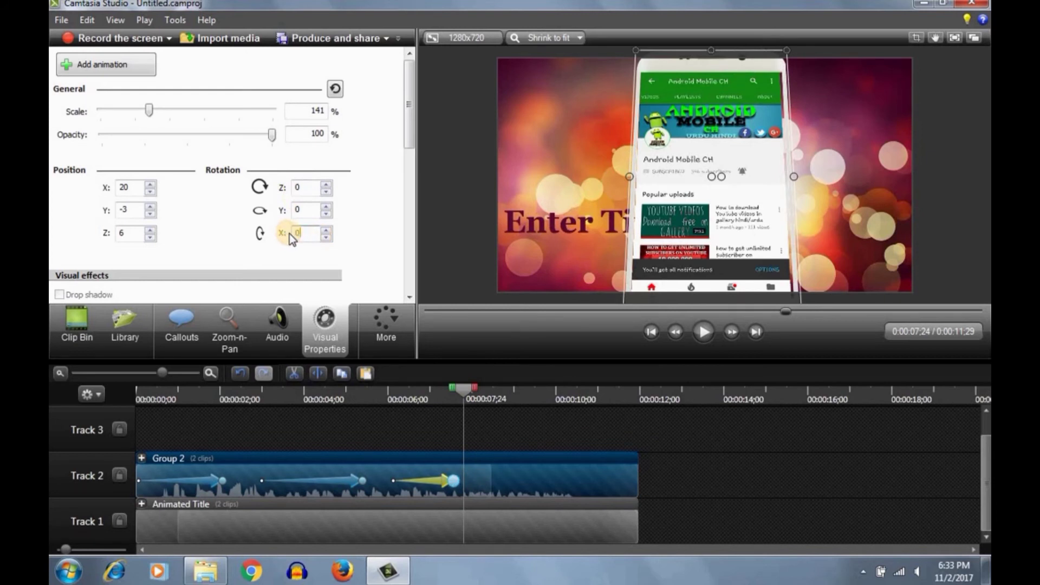
pyautogui.write('0')
# Step: Set the phone group's X, Y and Z position to 0 and reduce its scale to 100%
pyautogui.doubleClick(124, 187)
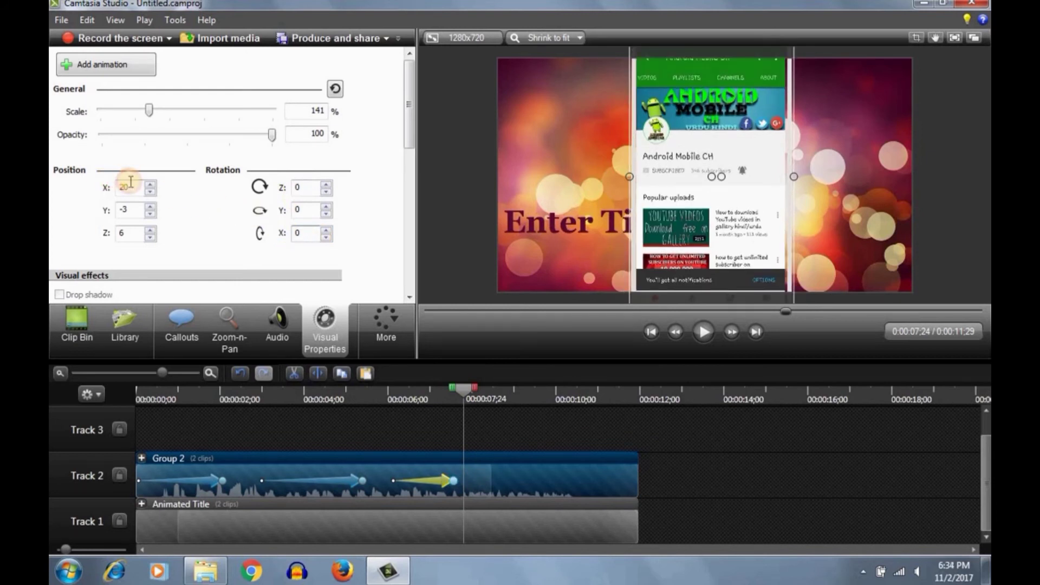
pyautogui.press('BackSpace')
pyautogui.write('0')
pyautogui.doubleClick(121, 210)
pyautogui.press('BackSpace')
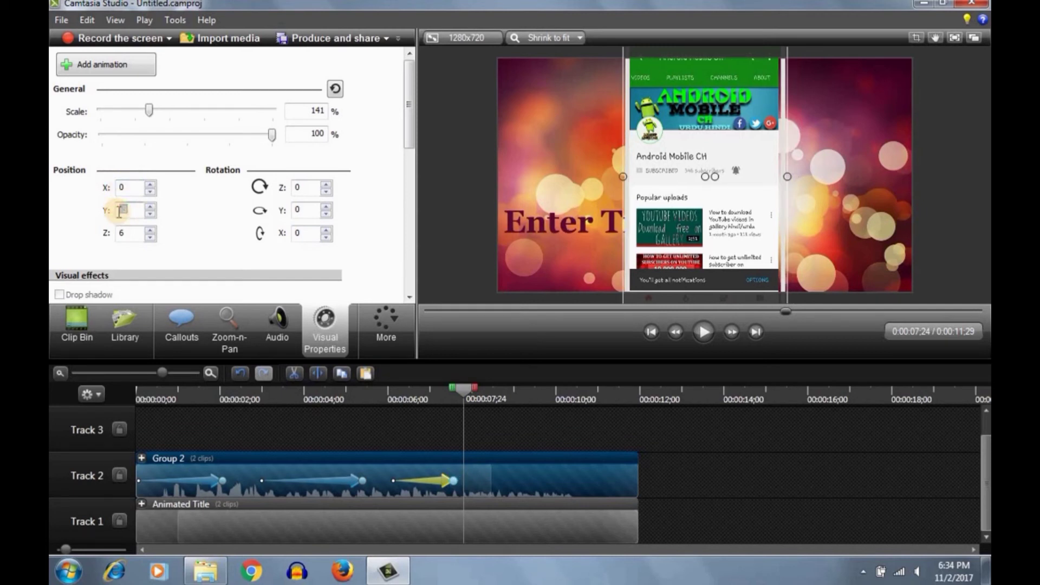
pyautogui.write('0')
pyautogui.doubleClick(121, 233)
pyautogui.press('BackSpace')
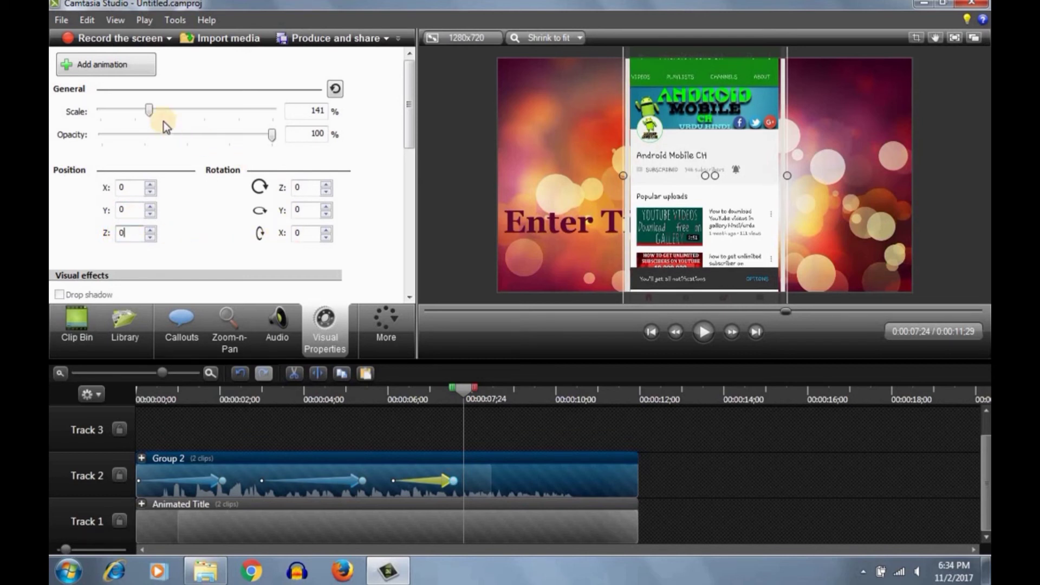
pyautogui.moveTo(148, 112); pyautogui.dragTo(131, 112)
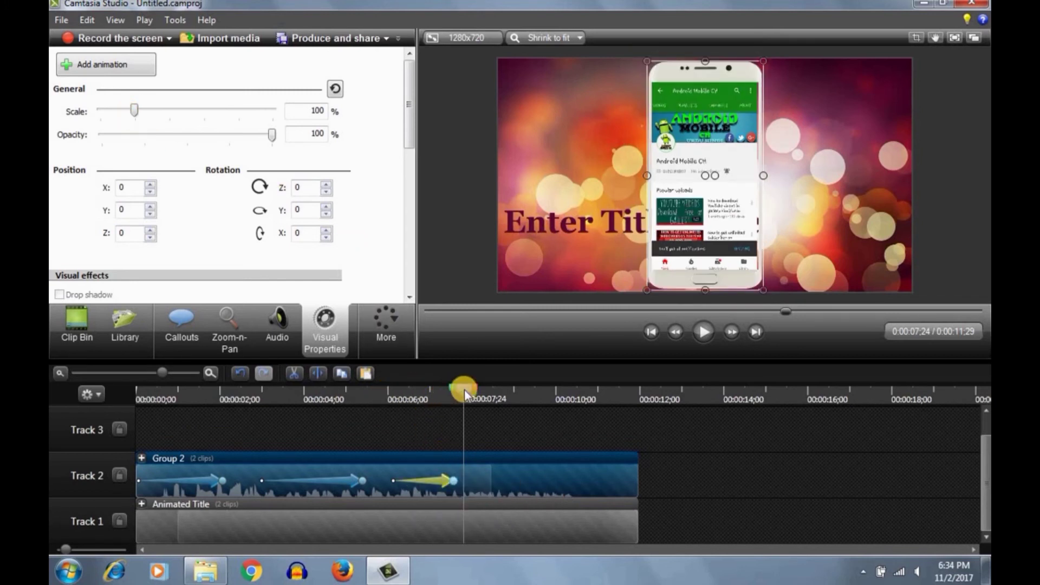
# Step: Preview the whole video from the start to check all three phone animations
pyautogui.moveTo(464, 390); pyautogui.dragTo(85, 392)
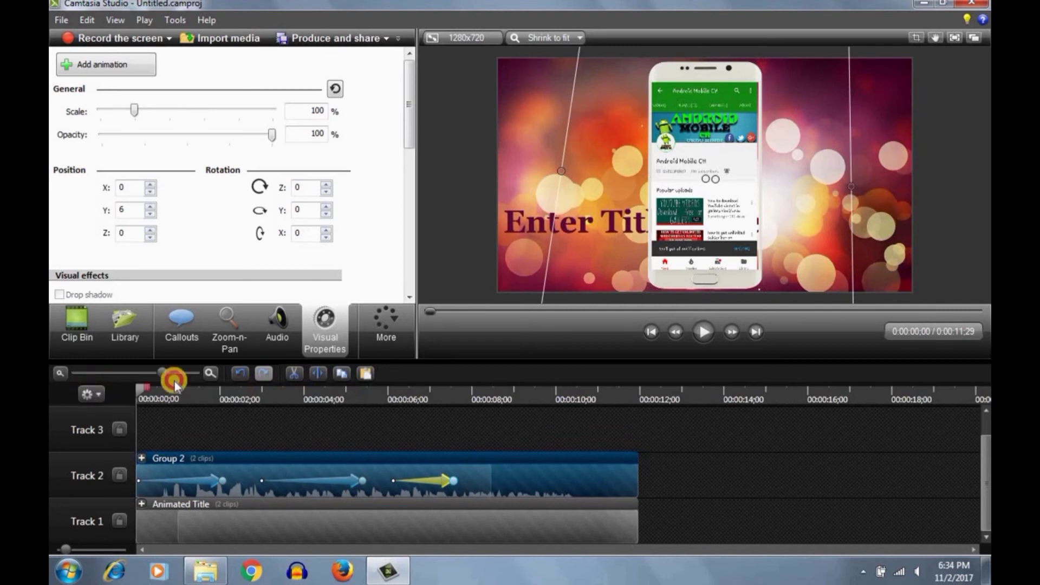
pyautogui.click(702, 331)
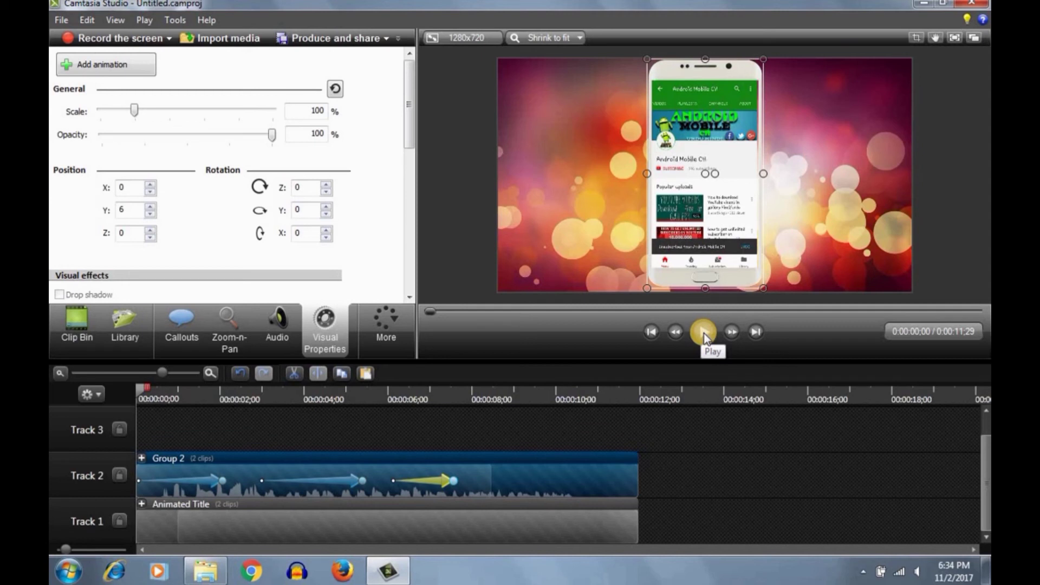
pyautogui.click(703, 332)
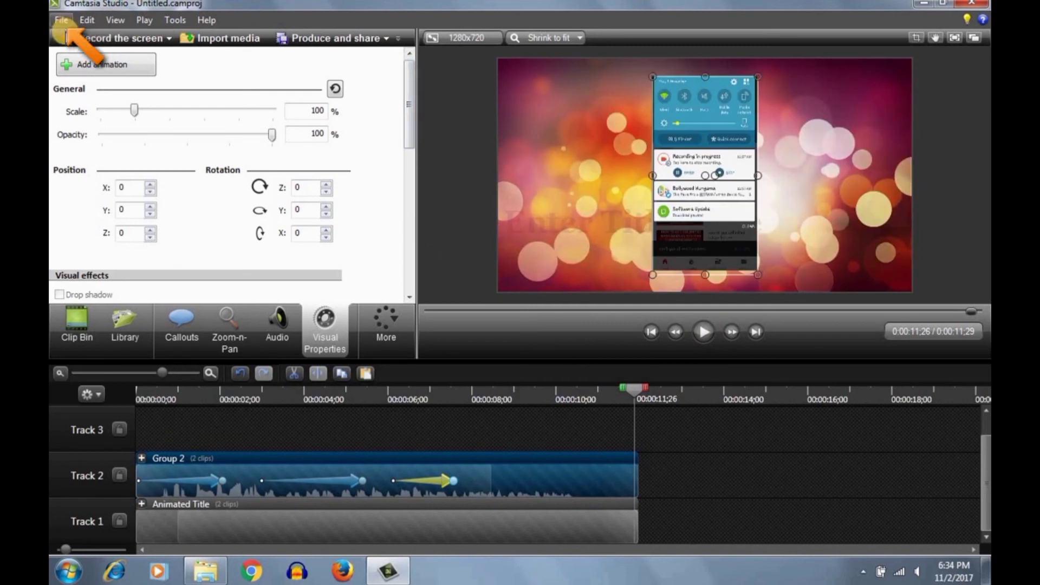
# Step: Start producing the video with the "MP4 only (up to 480p)" preset and continue to the file name and folder settings
pyautogui.click(58, 20)
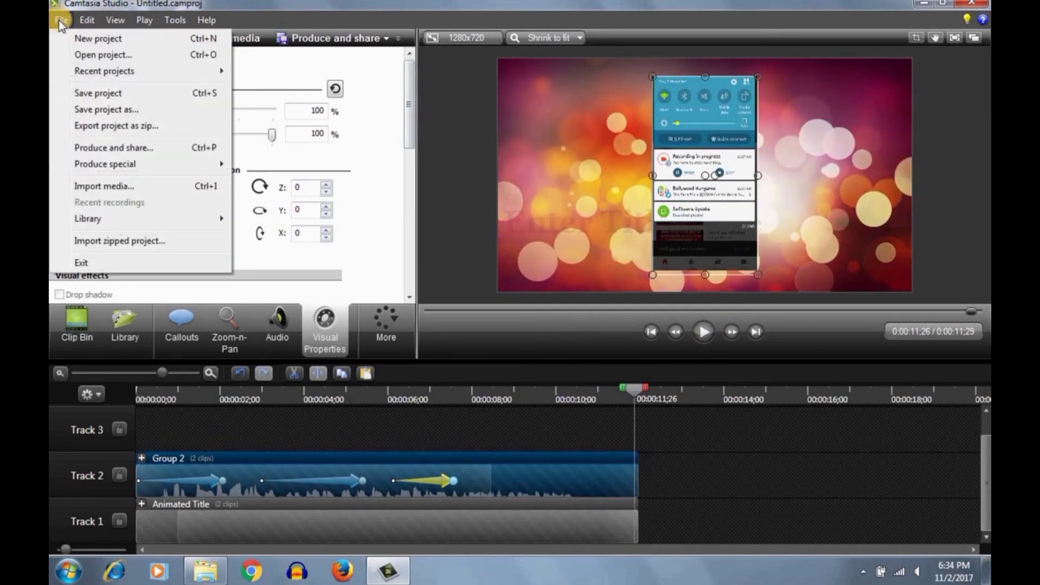
pyautogui.click(139, 154)
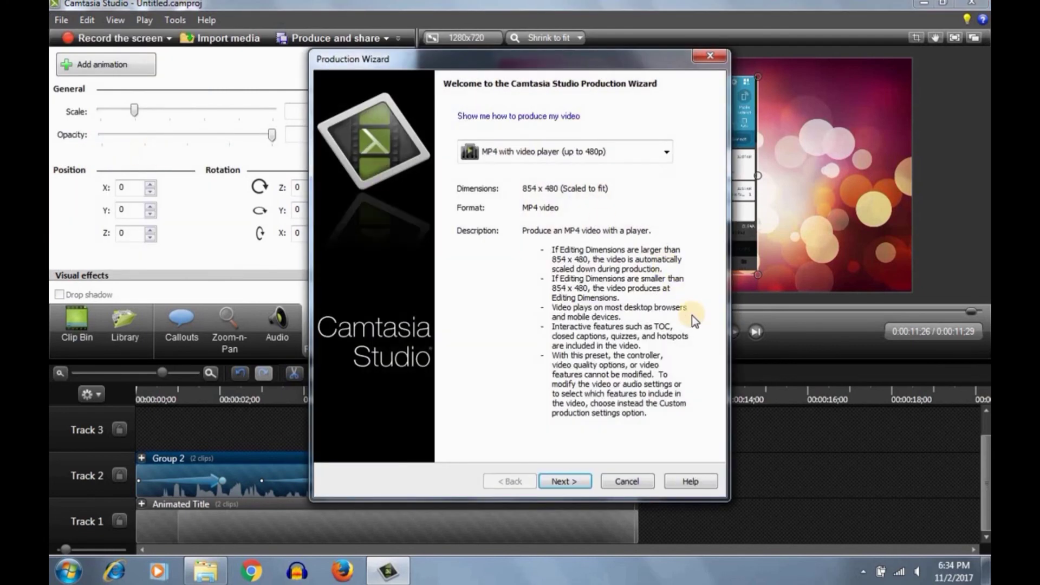
pyautogui.click(658, 151)
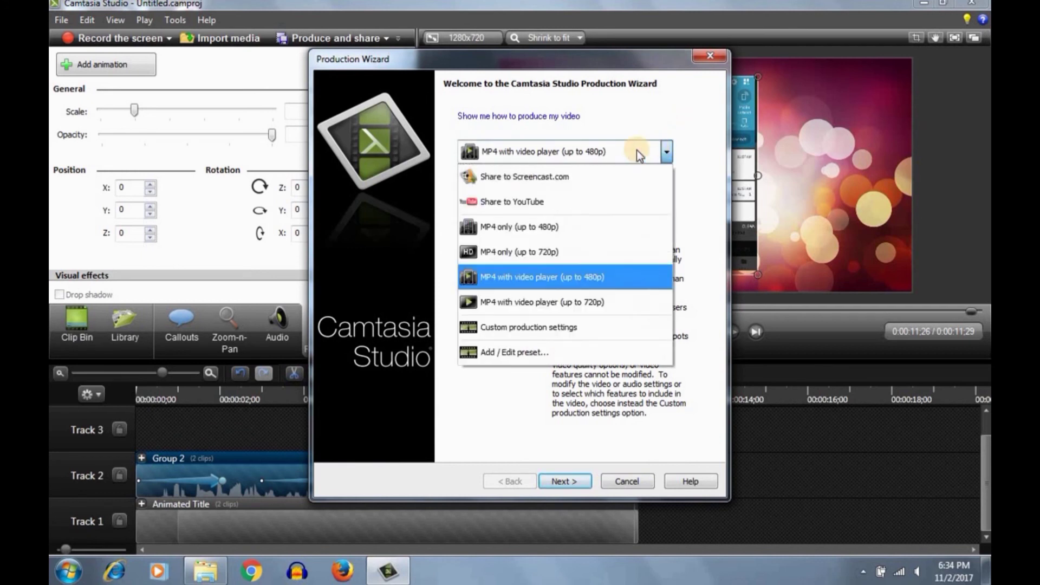
pyautogui.click(502, 201)
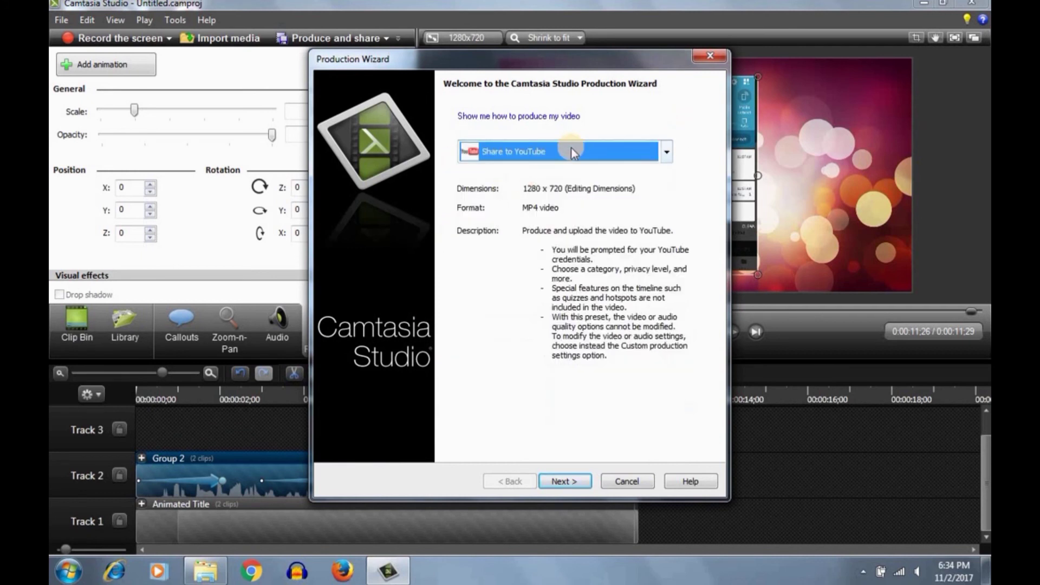
pyautogui.click(659, 155)
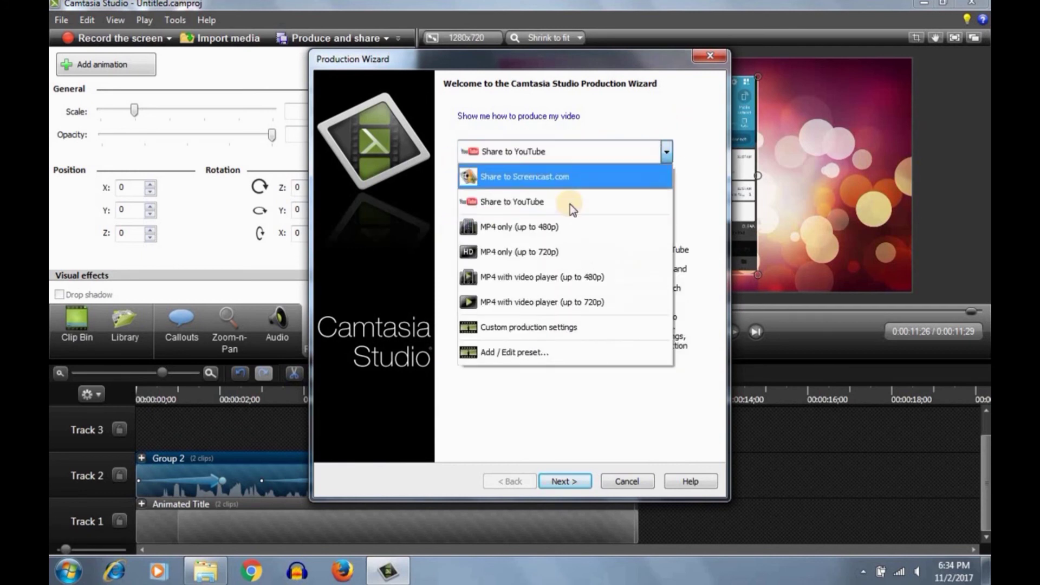
pyautogui.click(554, 231)
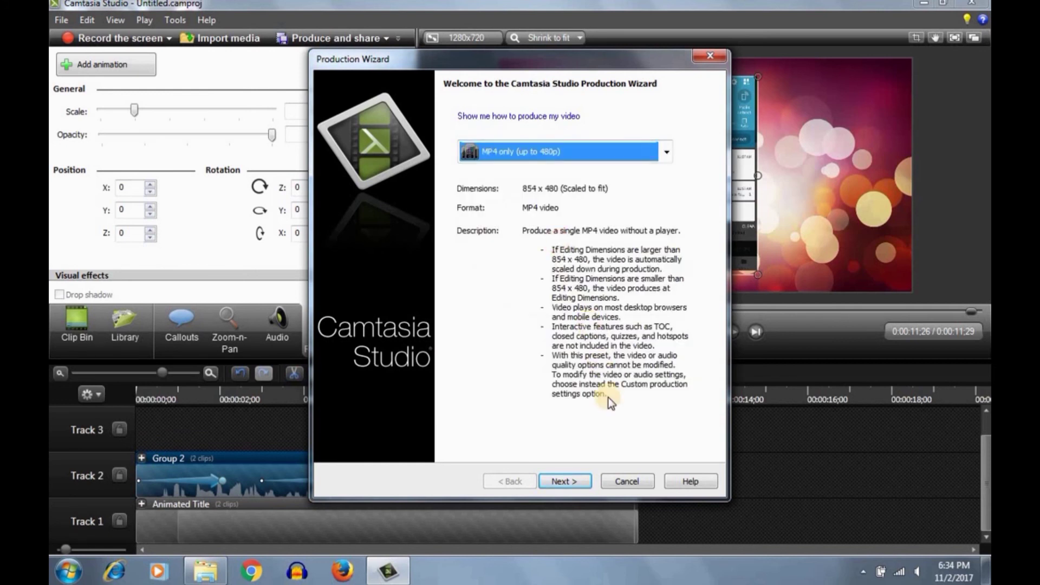
pyautogui.click(573, 482)
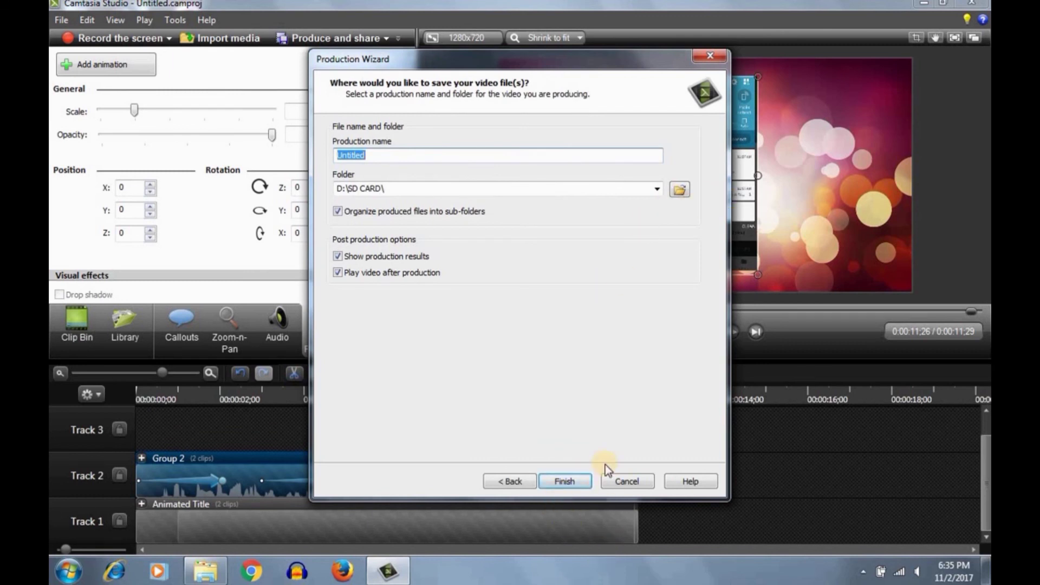
# Step: Set the output location to Local Disk (D:) with the file name Untitled.mp4 and start rendering the video
pyautogui.click(656, 190)
pyautogui.click(678, 193)
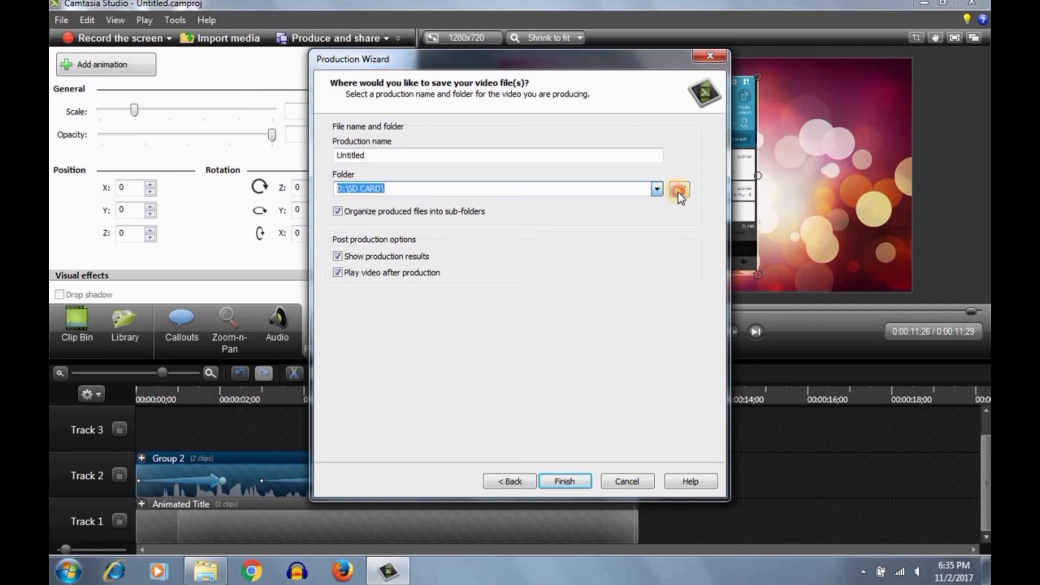
pyautogui.click(678, 193)
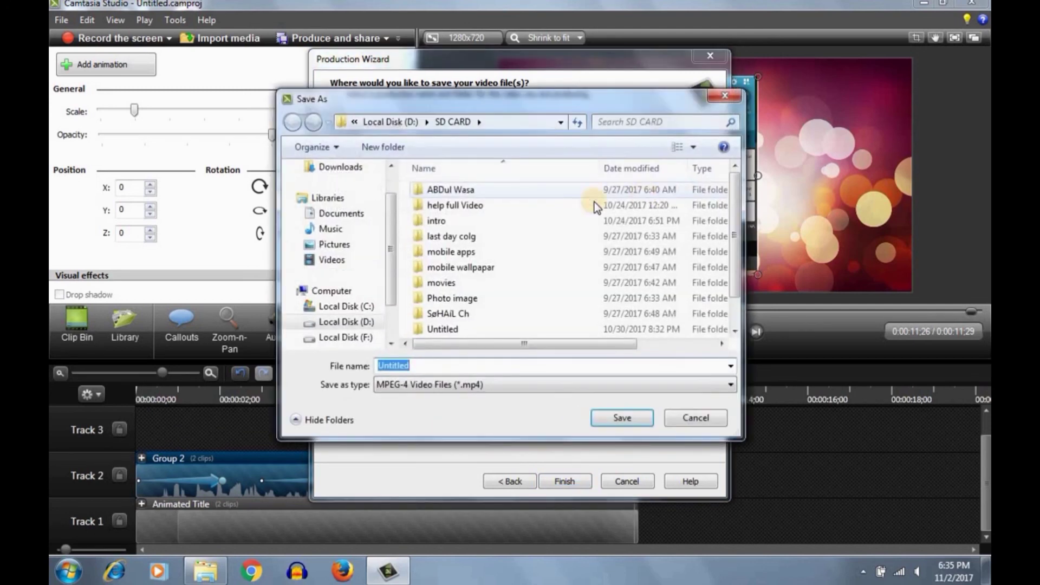
pyautogui.click(342, 322)
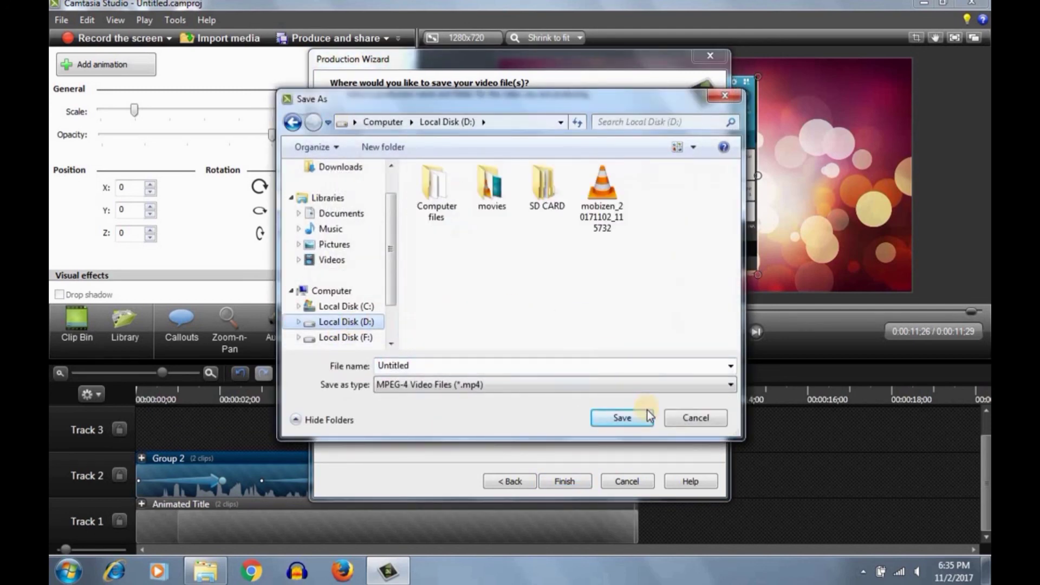
pyautogui.click(626, 420)
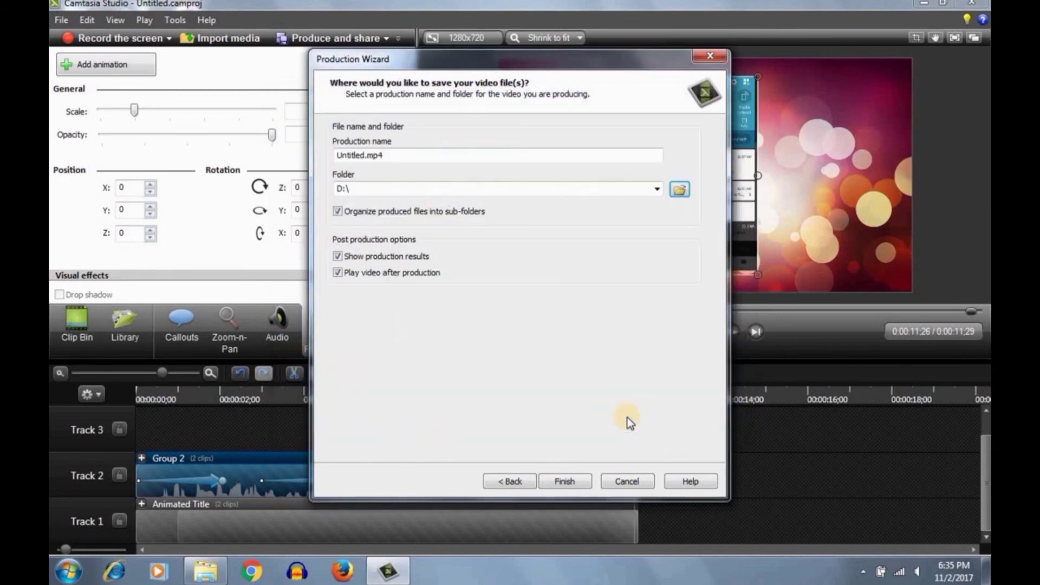
pyautogui.click(564, 481)
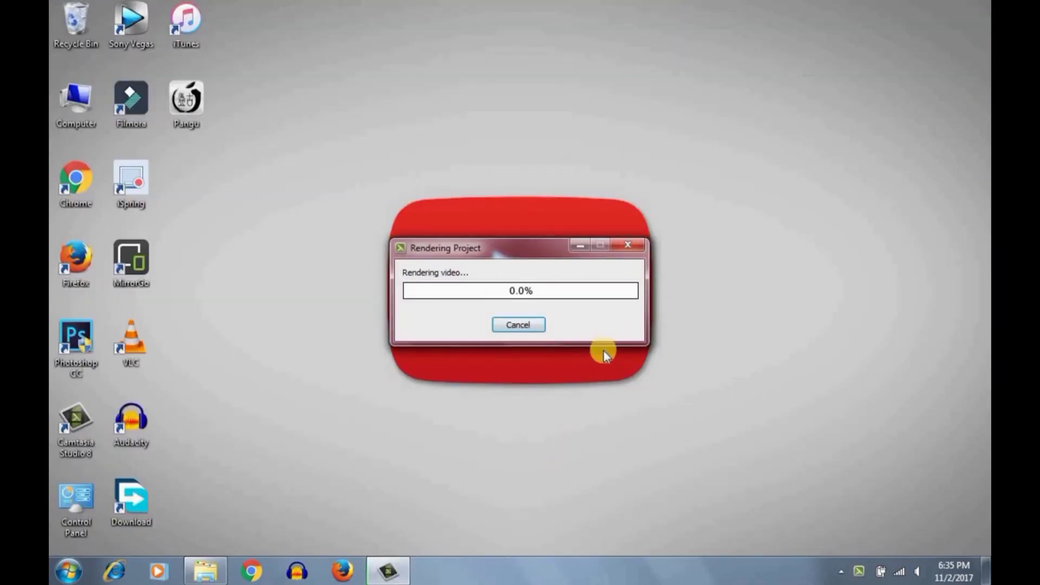